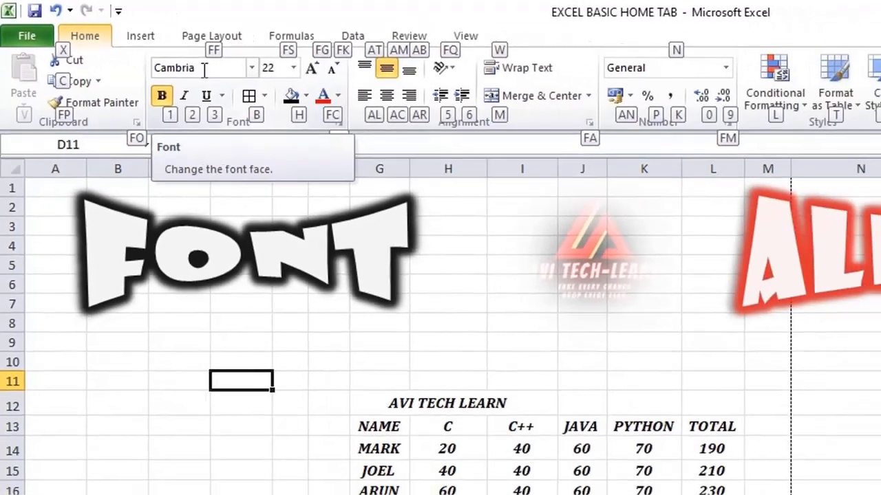
left_click(204, 72)
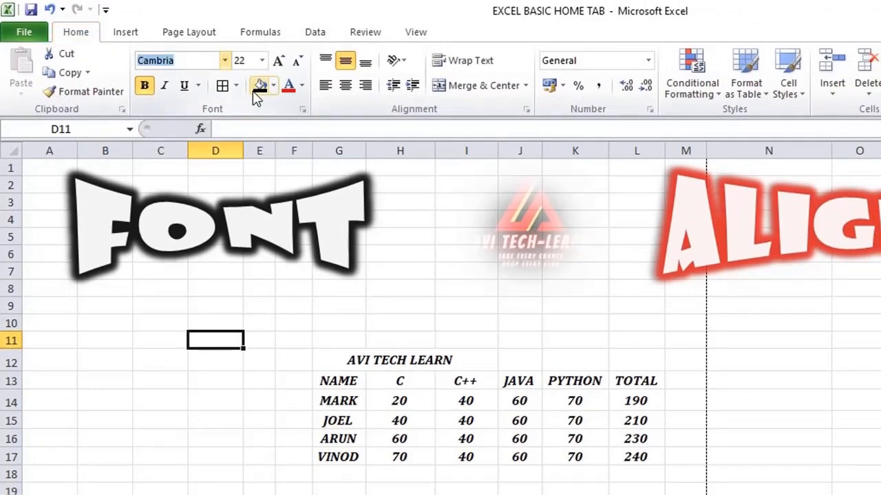
Step: Try font sizes 14 and 16 on the table in G12:L17, and return it to 12
left_click_drag(318, 360, 629, 458)
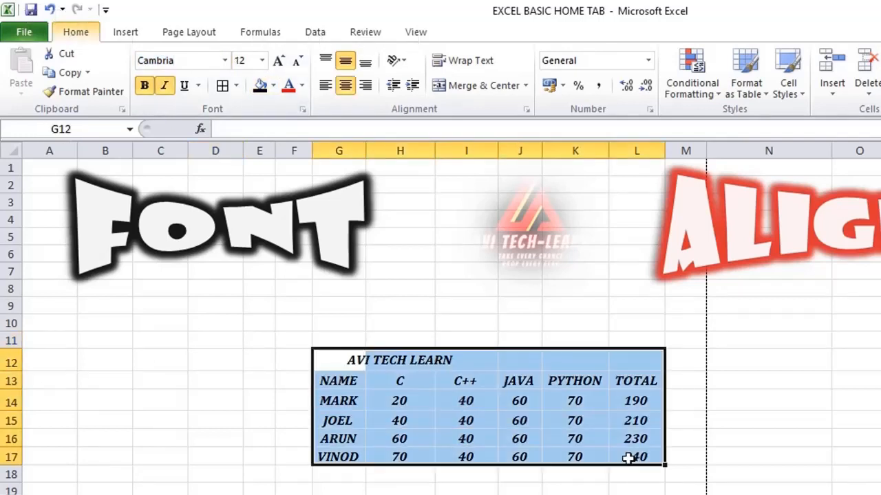
key("f")
key("f")
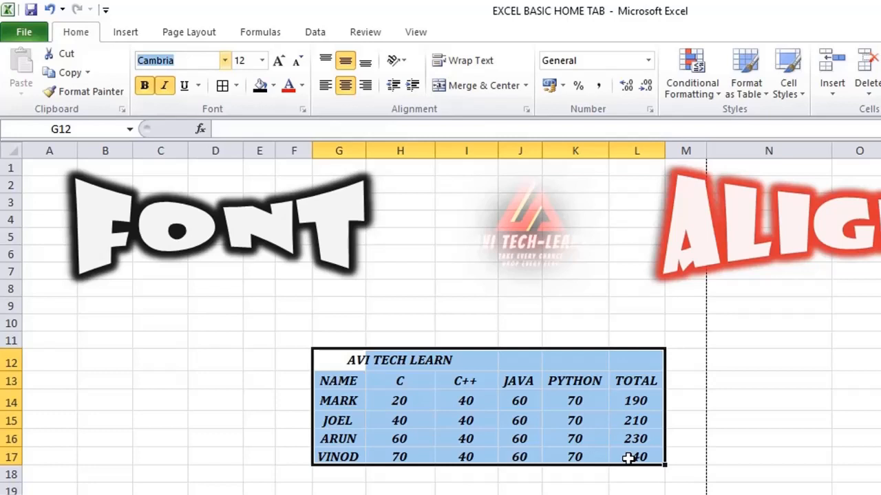
key("Escape")
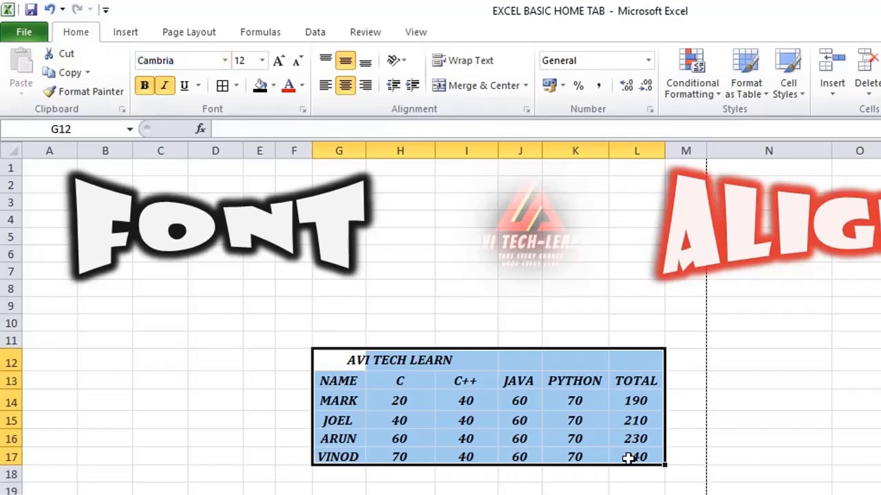
key("alt")
key("h")
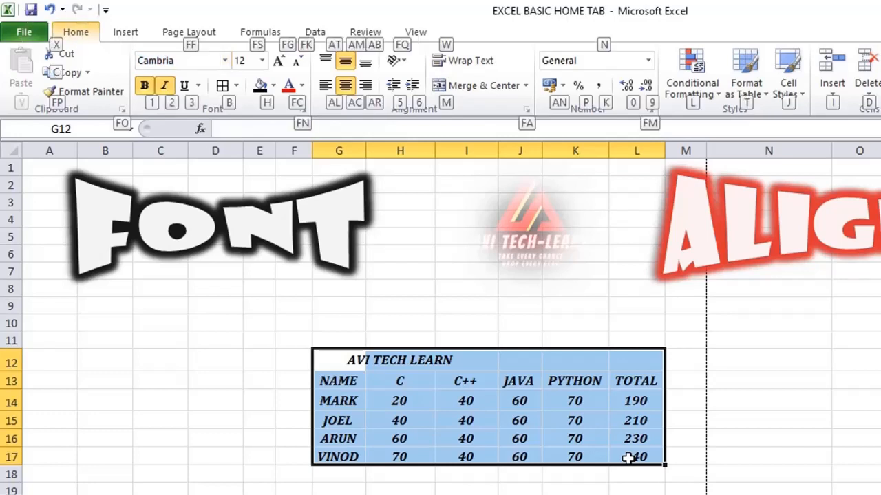
key("alt")
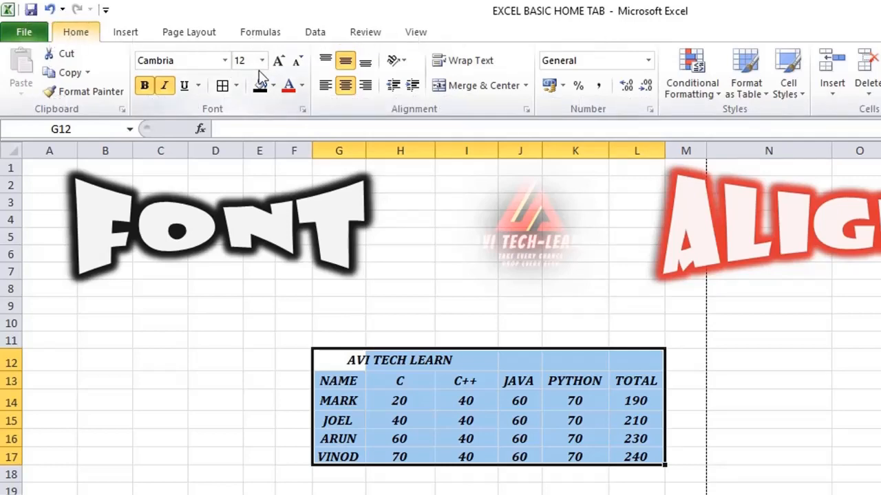
left_click(261, 61)
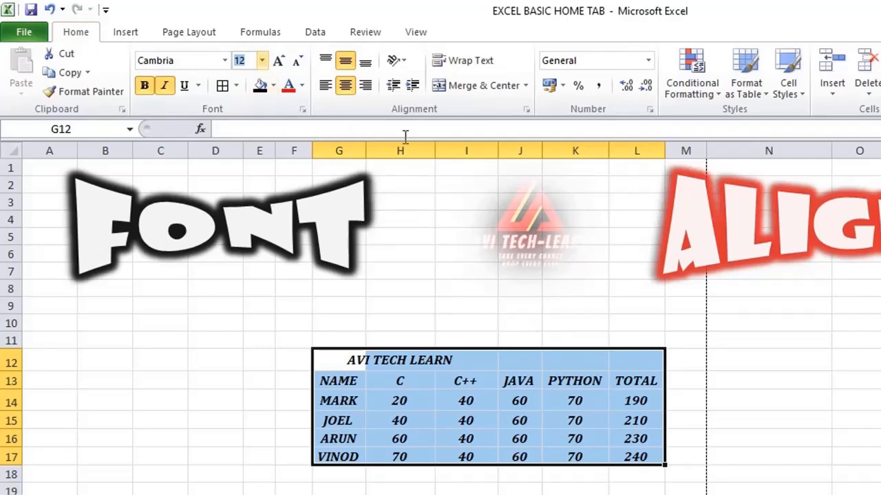
key("alt+Down")
key("Down")
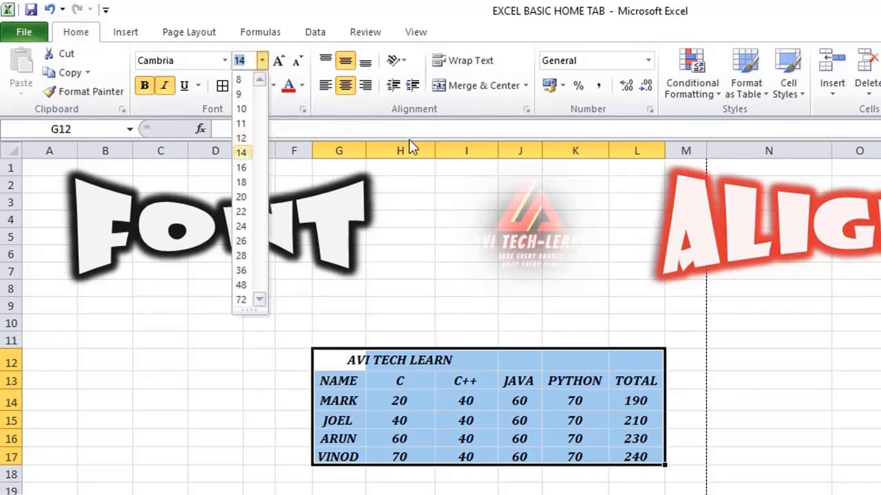
key("Down")
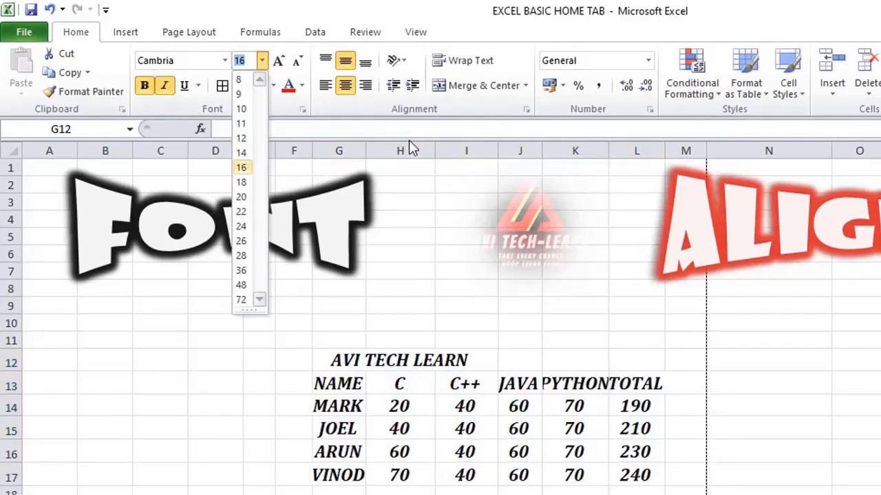
key("Up")
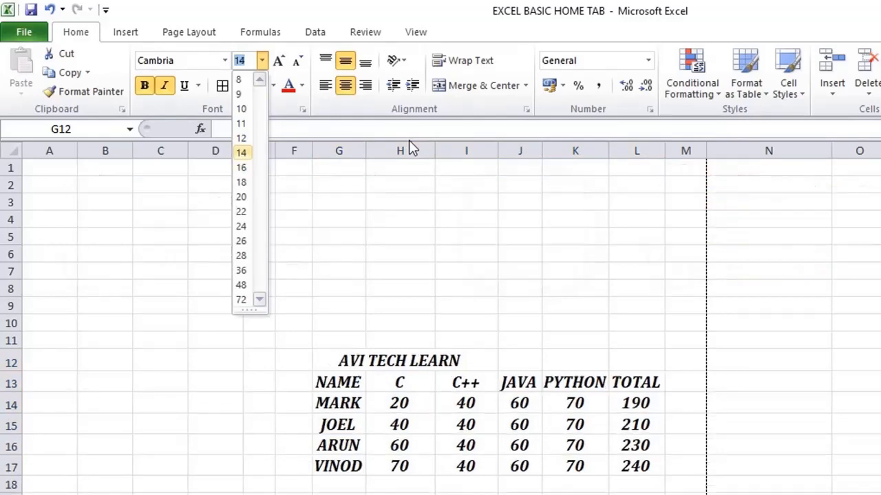
key("Up")
left_click(392, 423)
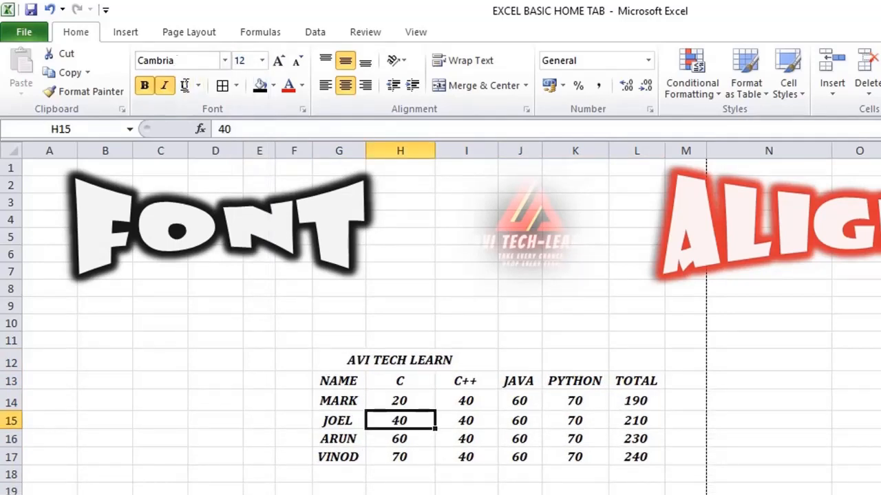
Step: Change the font of the table in G12:L17 to Constantia
left_click_drag(324, 361, 628, 459)
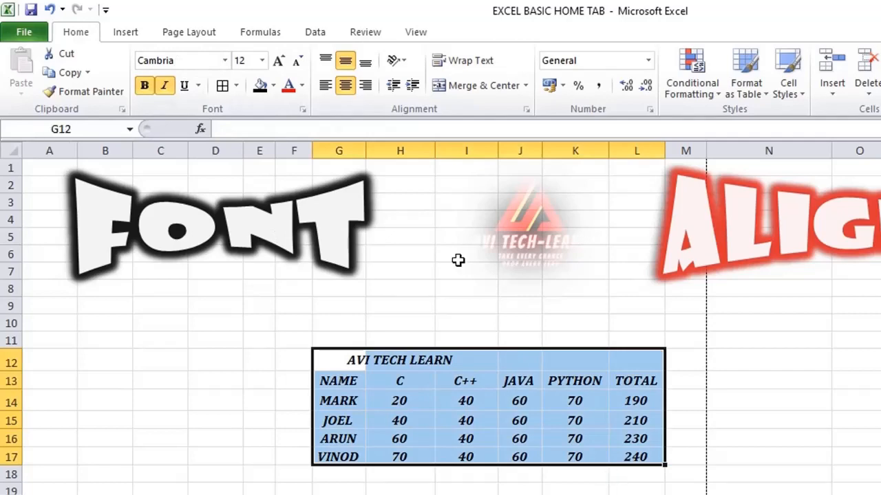
left_click(226, 62)
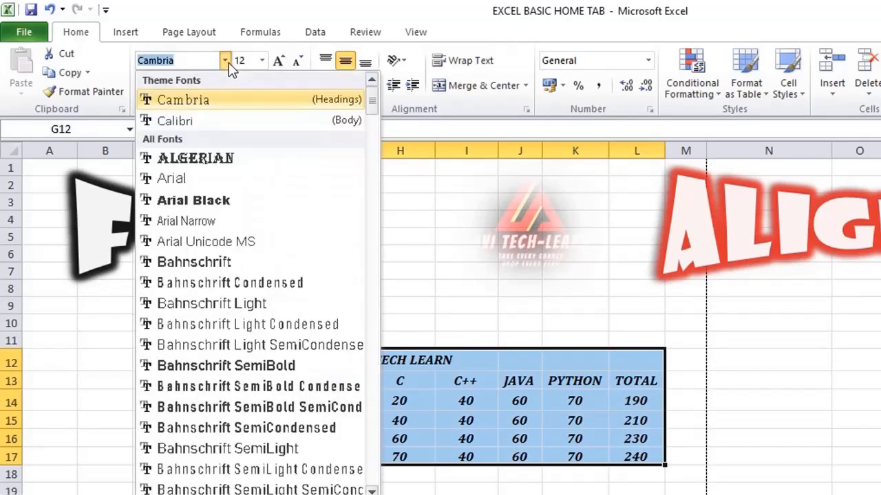
scroll(275, 289, "down", 10)
left_click(195, 415)
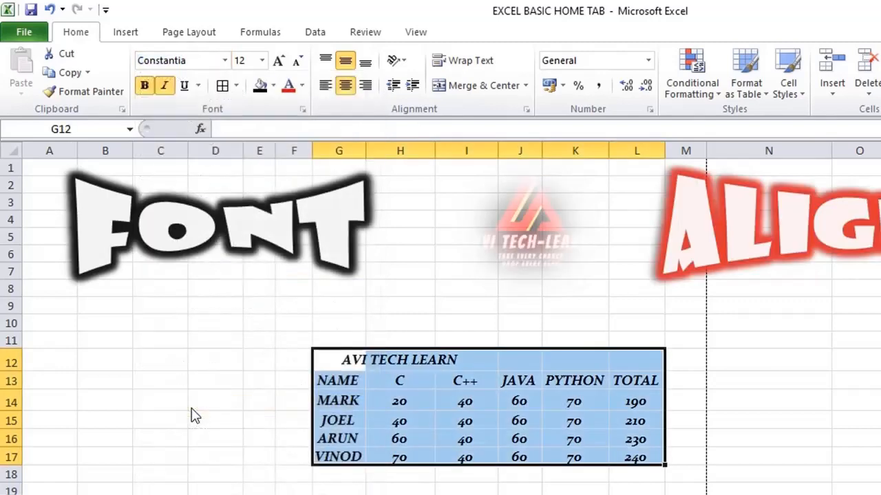
Step: Remove bold and italic from the table text in G12:L17, and reapply both styles
left_click(147, 88)
left_click(164, 87)
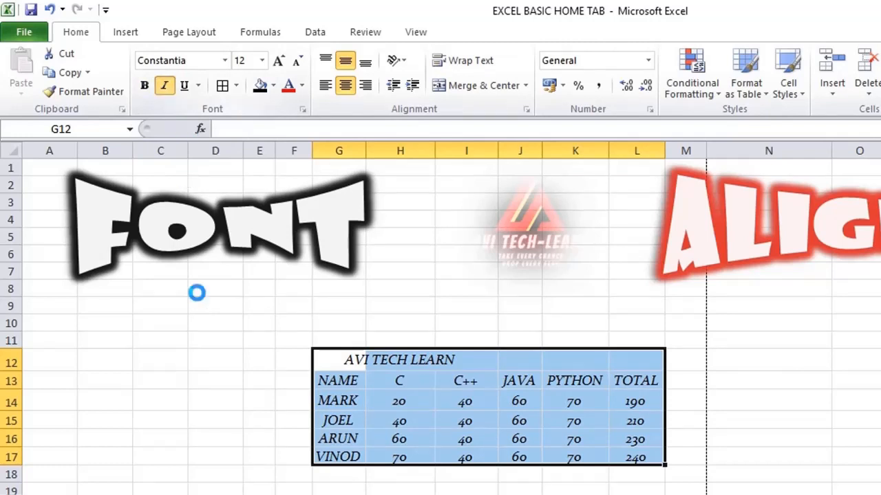
left_click(146, 88)
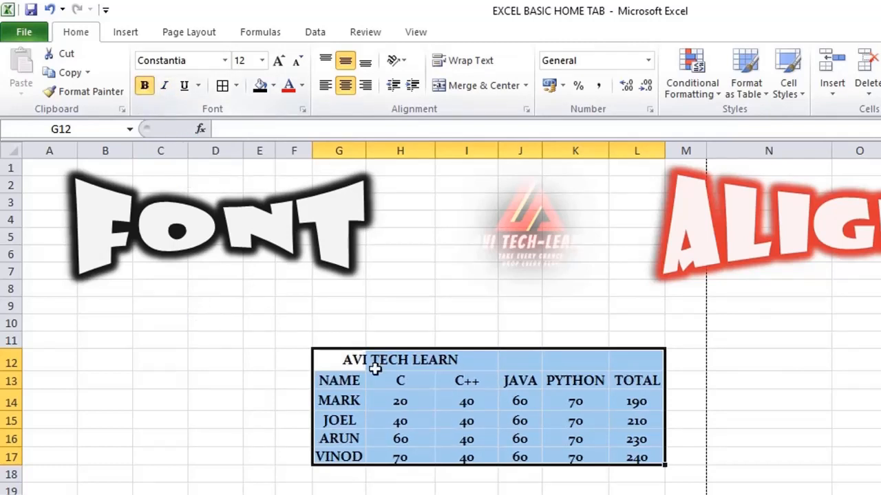
left_click(165, 88)
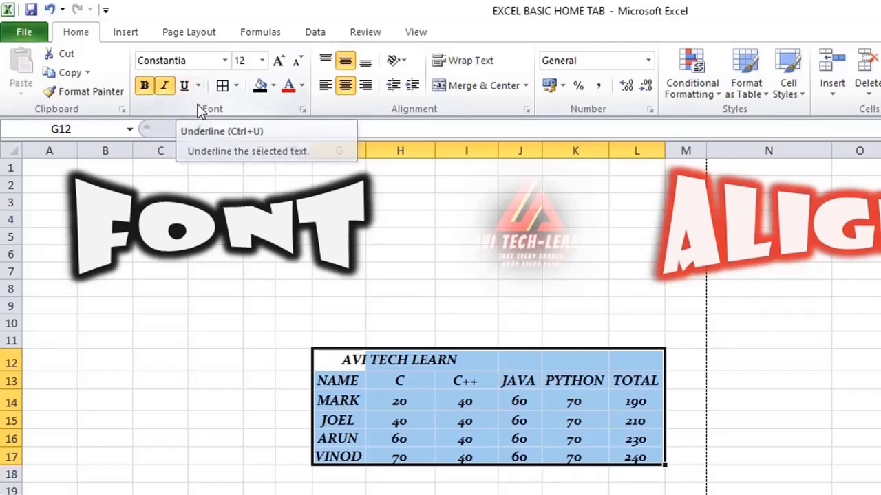
left_click(463, 420)
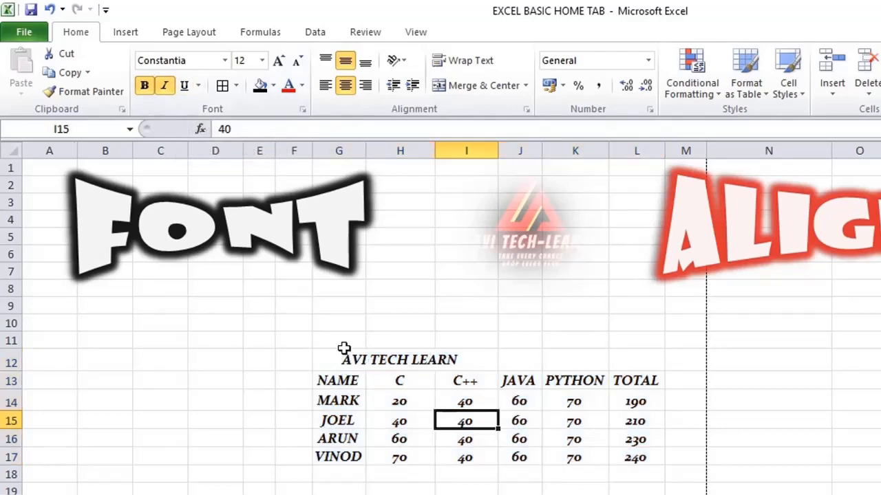
Step: Merge and center the AVI TECH LEARN title across G11:L12 above the table
left_click_drag(344, 340, 624, 358)
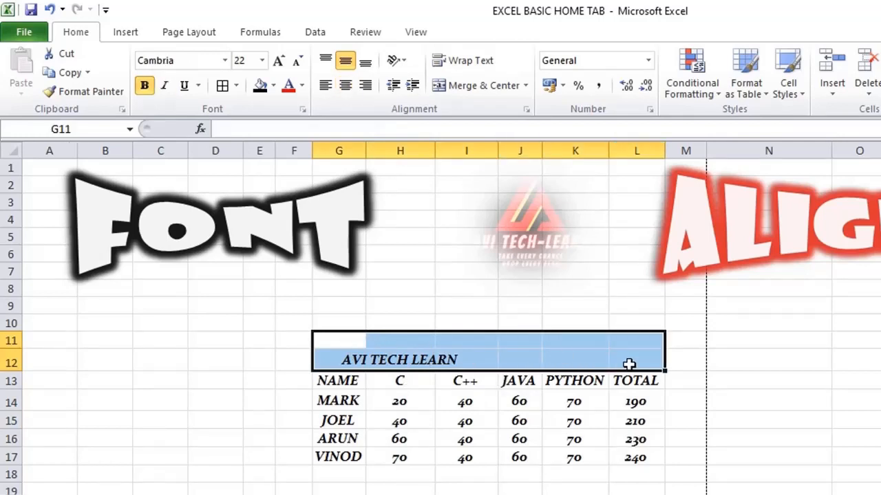
left_click(438, 363)
left_click_drag(338, 339, 613, 354)
left_click(478, 84)
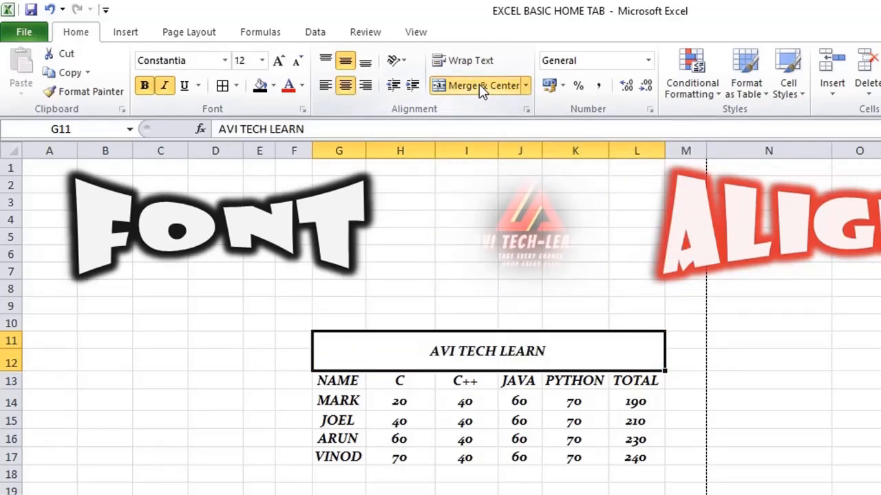
left_click(405, 399)
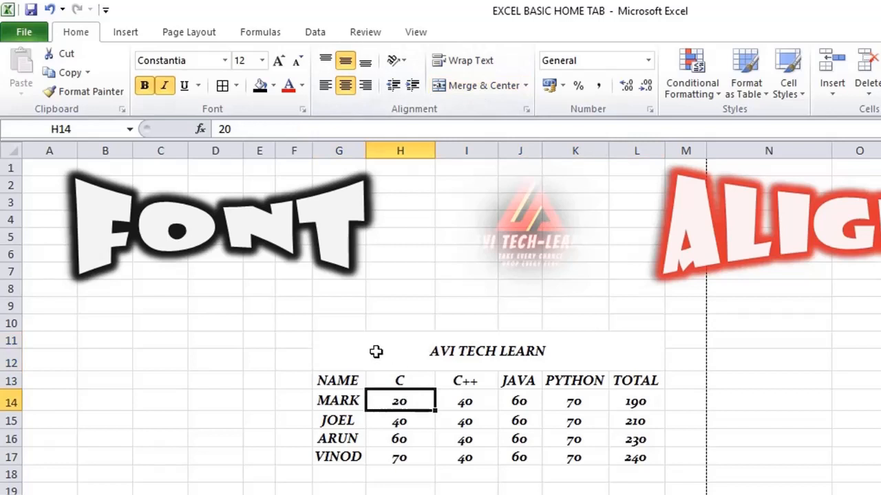
Step: Apply a single underline to all text in the table G11:L17, and remove it again
left_click_drag(371, 351, 438, 452)
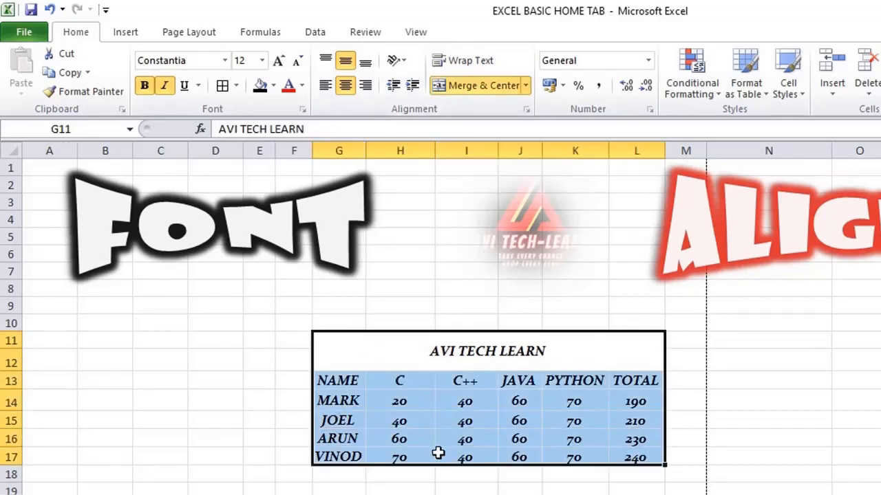
left_click(198, 88)
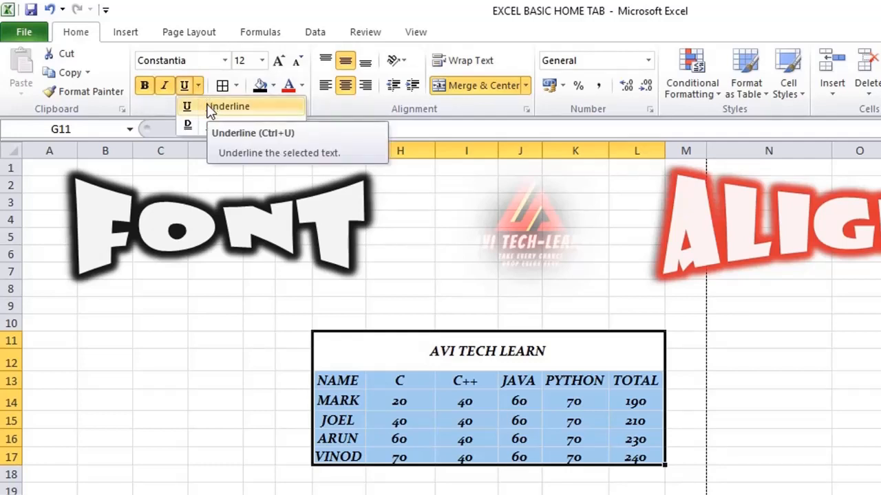
left_click(210, 112)
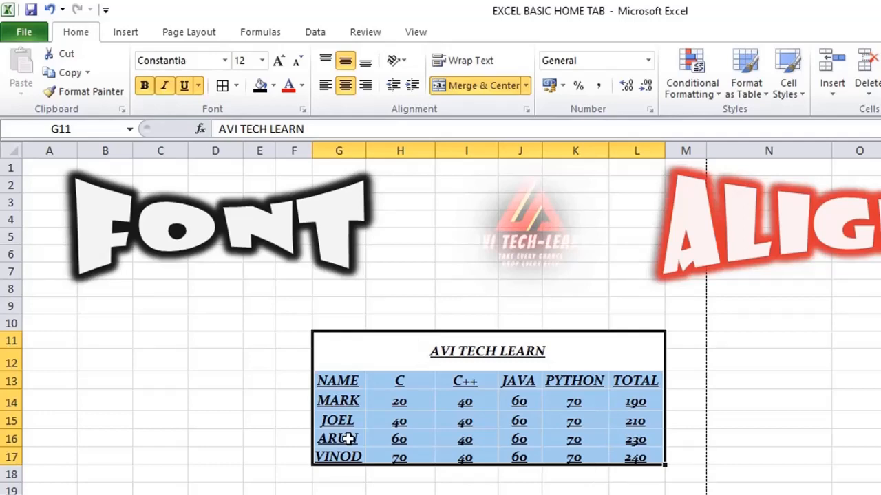
left_click(199, 87)
left_click(206, 108)
left_click(469, 439)
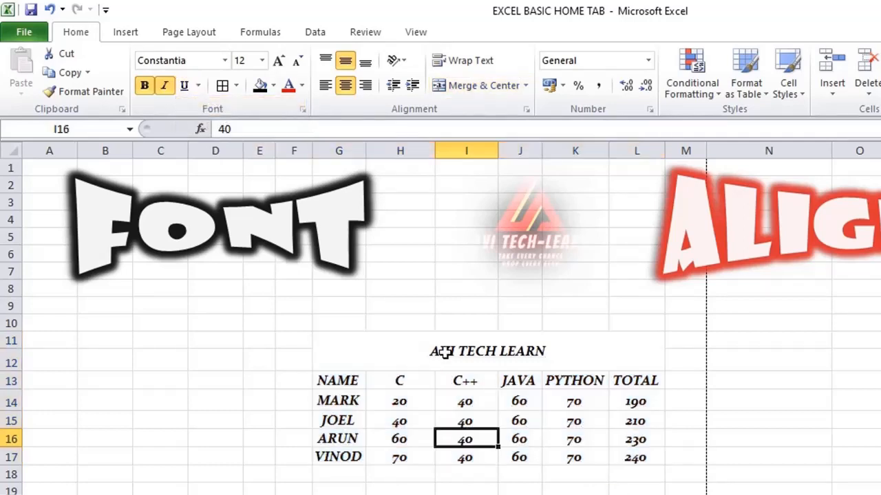
Step: Underline only the AVI TECH LEARN title, and switch it to a double underline
left_click(445, 351)
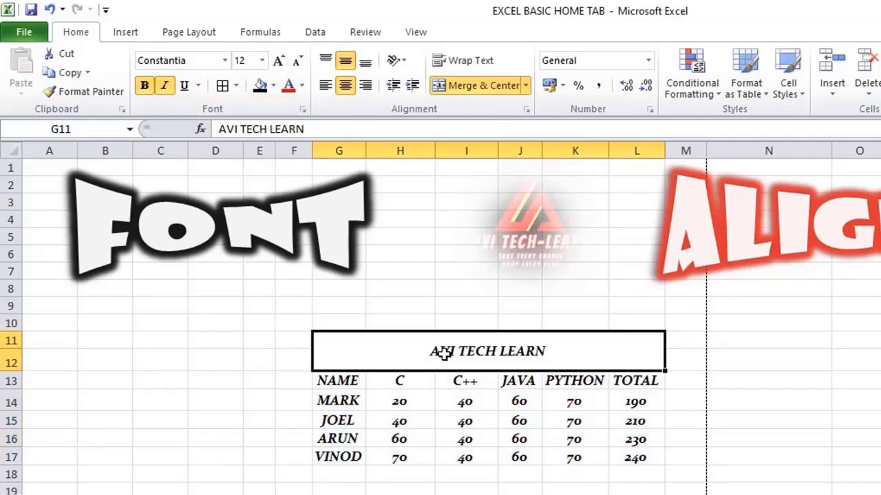
left_click(198, 86)
left_click(208, 107)
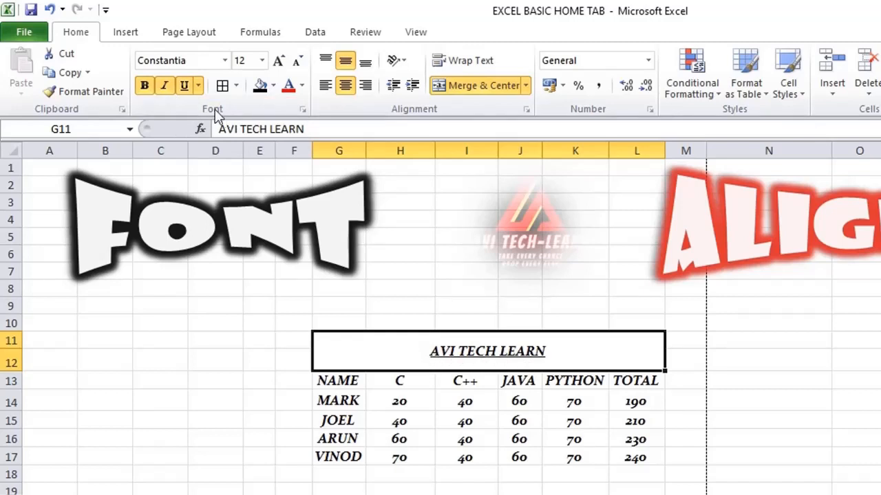
left_click(199, 86)
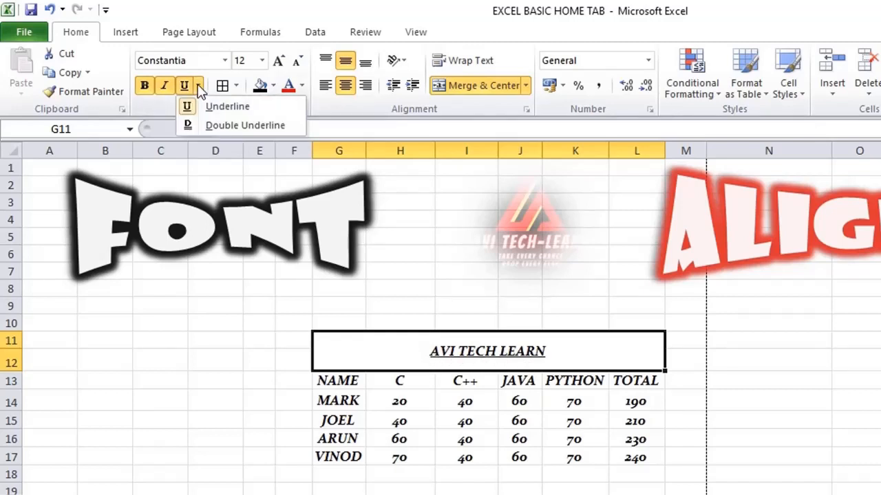
left_click(209, 126)
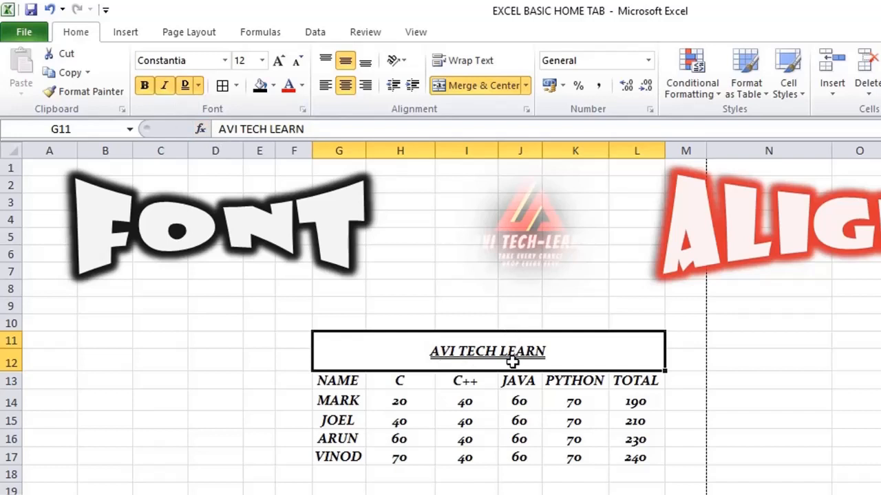
left_click(519, 402)
Step: Enlarge the AVI TECH LEARN title to font size 20 and give it a single underline
left_click(509, 349)
left_click(277, 60)
left_click(278, 61)
left_click(278, 60)
left_click(277, 60)
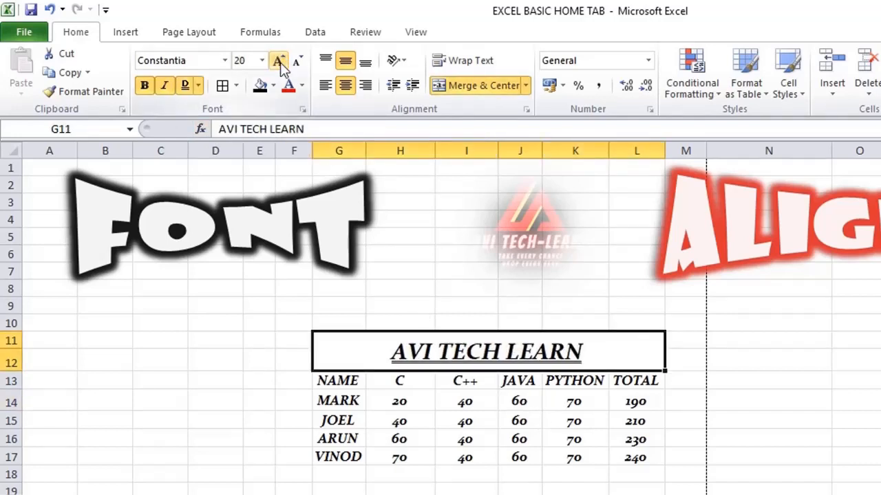
left_click(198, 86)
left_click(208, 108)
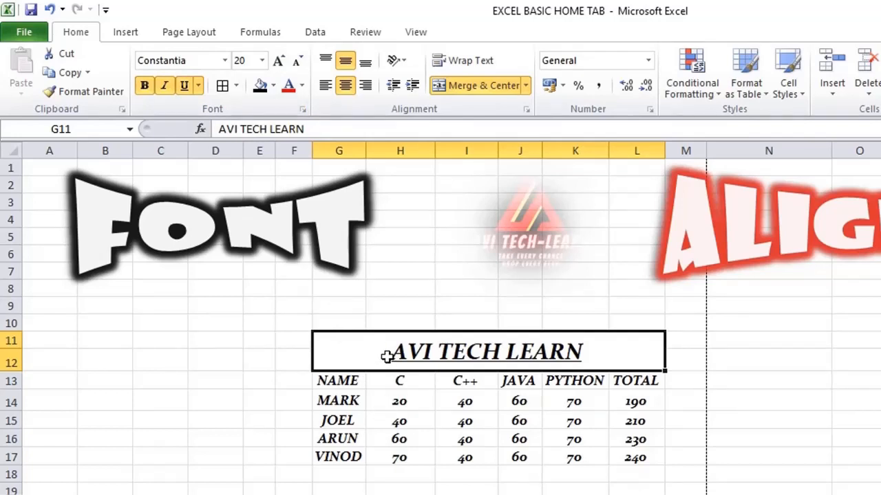
Step: Apply a bottom border to the whole marks table G11:L17
left_click_drag(378, 354, 402, 454)
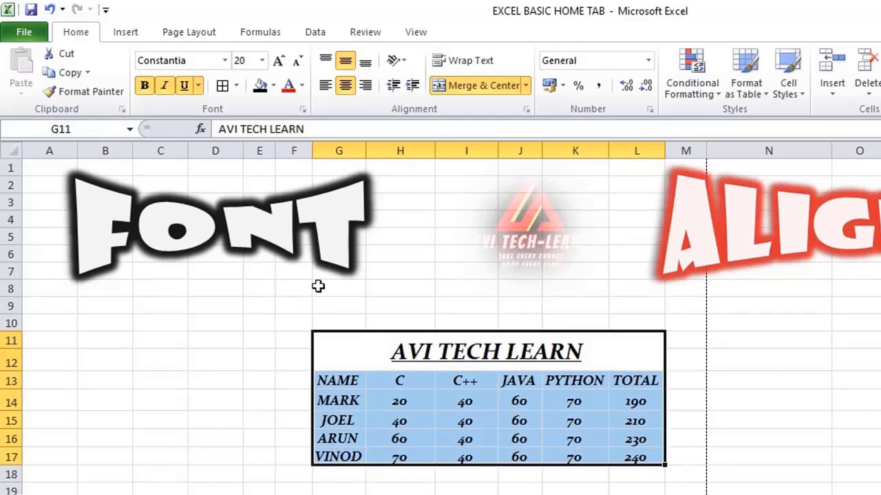
left_click(236, 87)
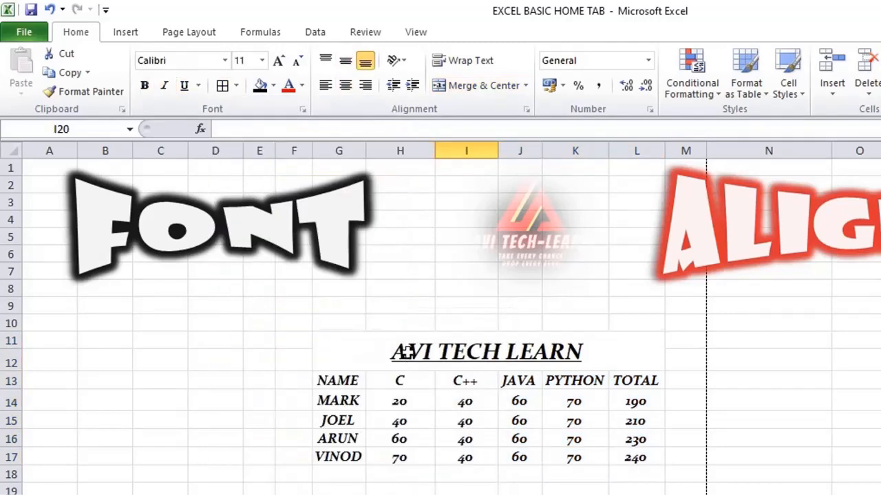
left_click_drag(407, 353, 440, 458)
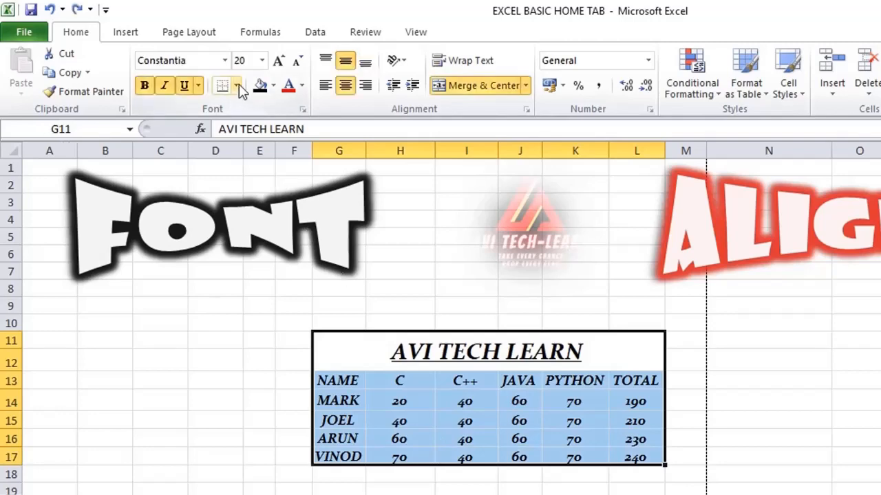
left_click(237, 86)
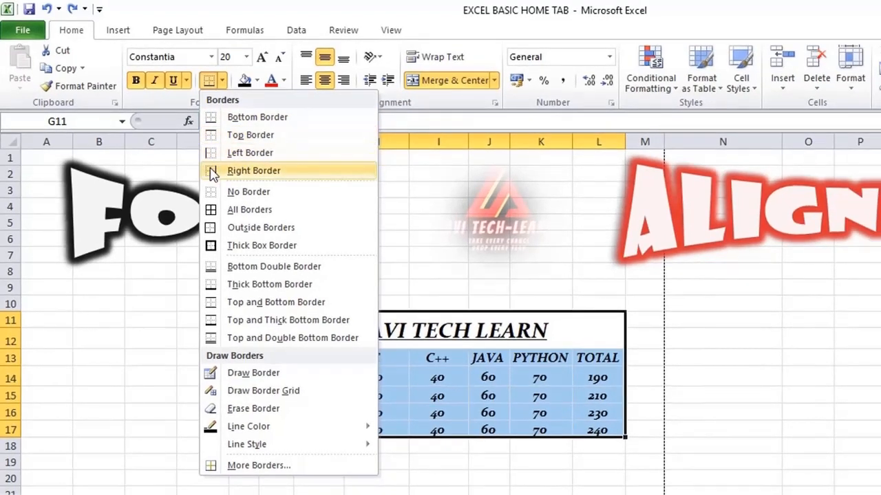
left_click(256, 117)
left_click(392, 462)
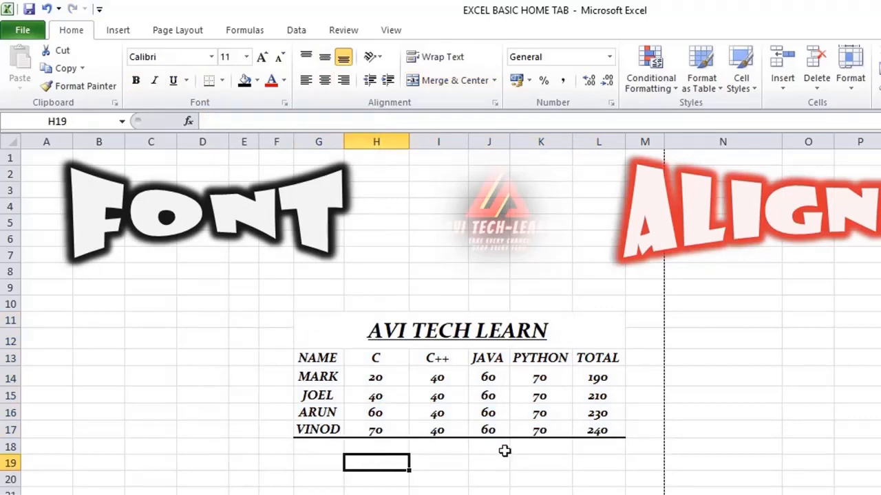
Step: Add a top border to the marks table G11:L17
left_click_drag(335, 331, 406, 425)
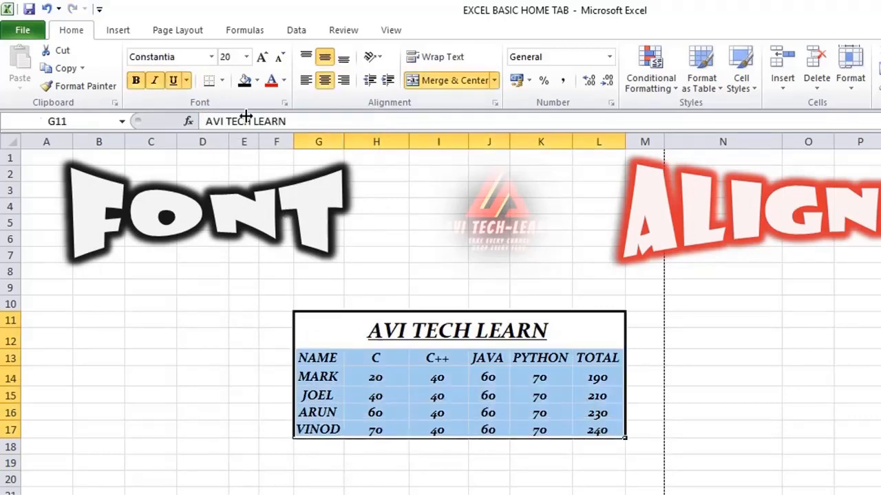
left_click(223, 81)
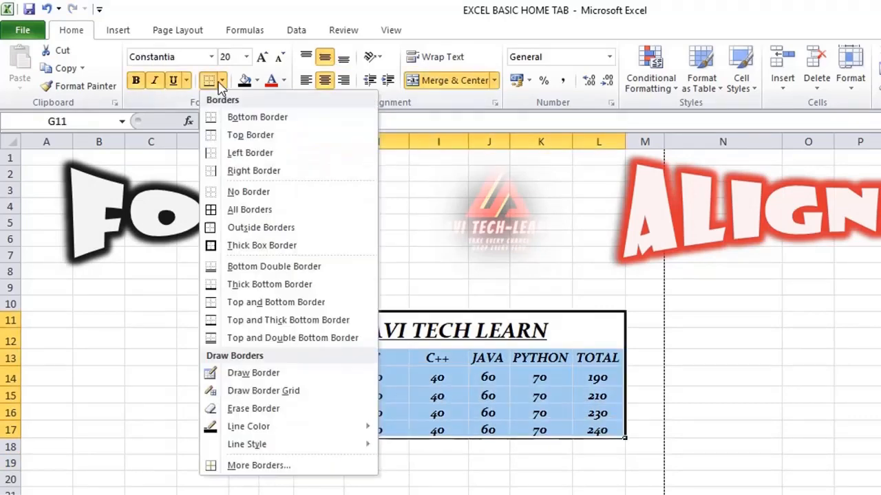
left_click(234, 136)
left_click(448, 481)
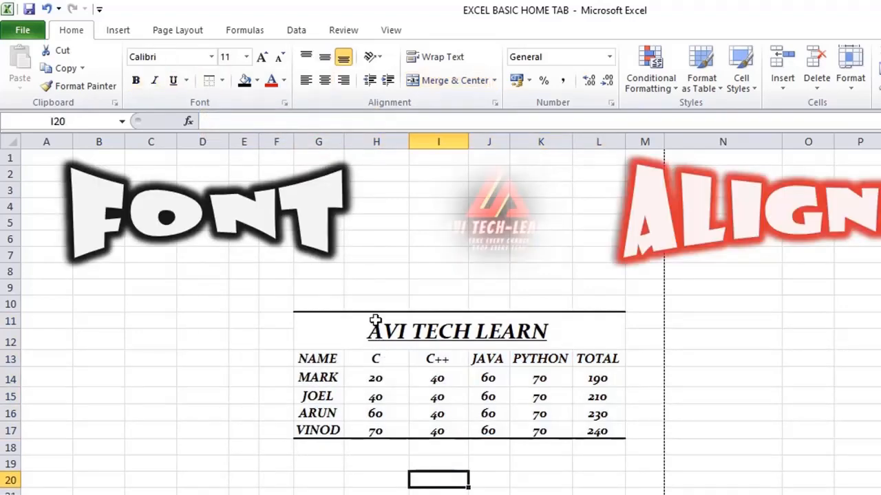
Step: Add a left border and a right border to the marks table G11:L17
left_click_drag(376, 323, 400, 426)
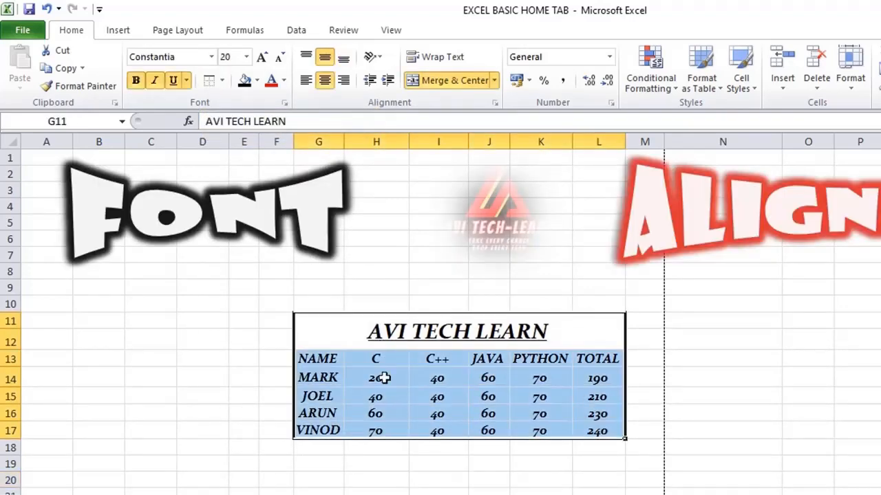
left_click(222, 81)
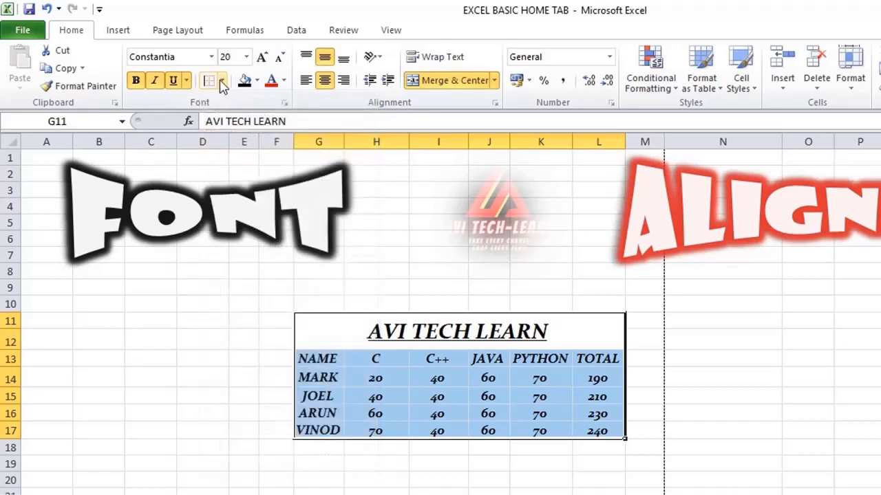
left_click(222, 81)
left_click(241, 170)
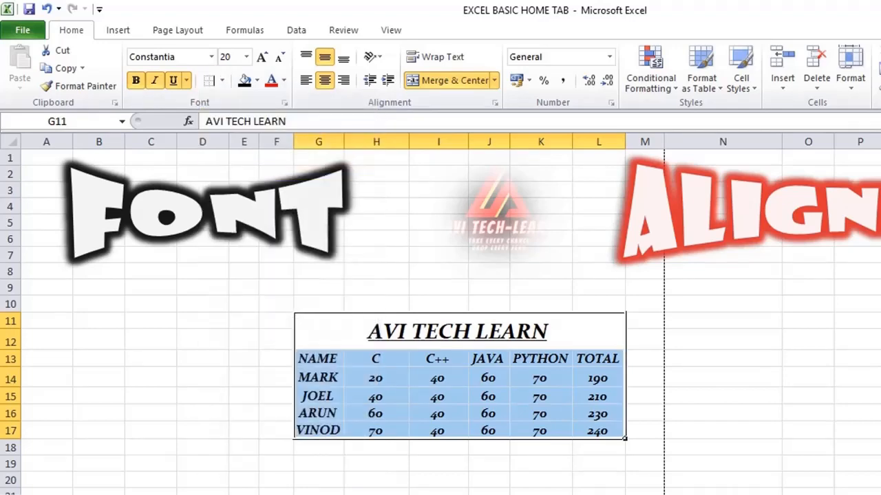
left_click(459, 470)
Step: Remove all borders from the marks table G11:L17 with the No Border option
left_click_drag(334, 315, 415, 432)
left_click(223, 81)
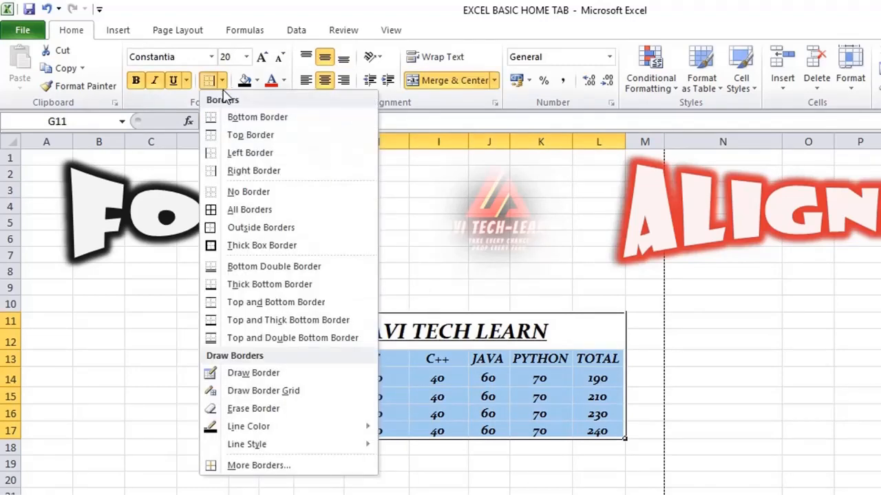
left_click(234, 192)
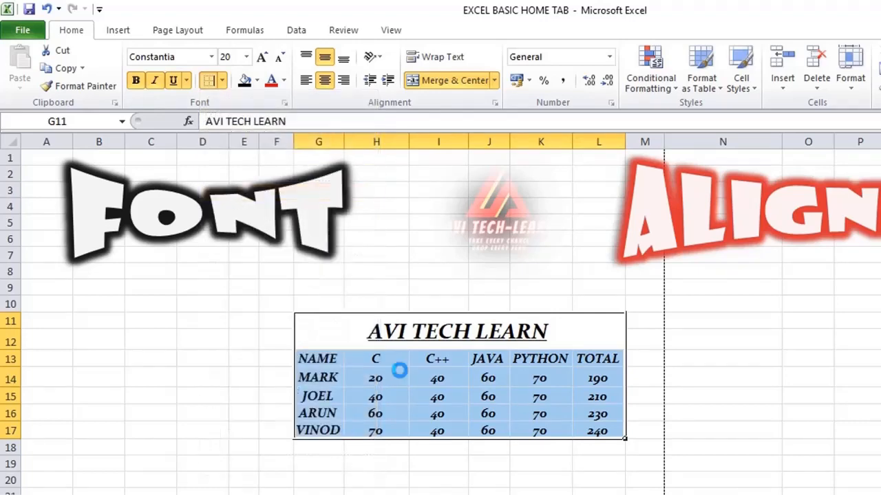
left_click(409, 481)
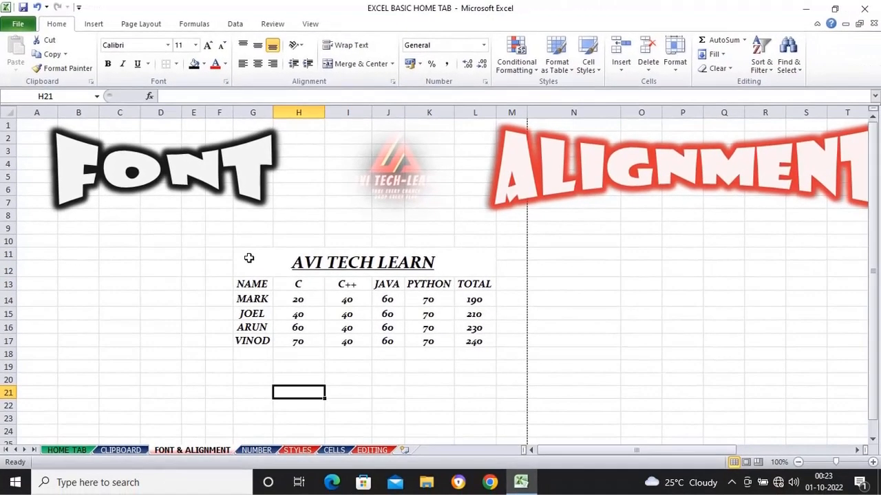
Step: Check how the borderless marks table looks in the print preview, and return to the worksheet
left_click(17, 27)
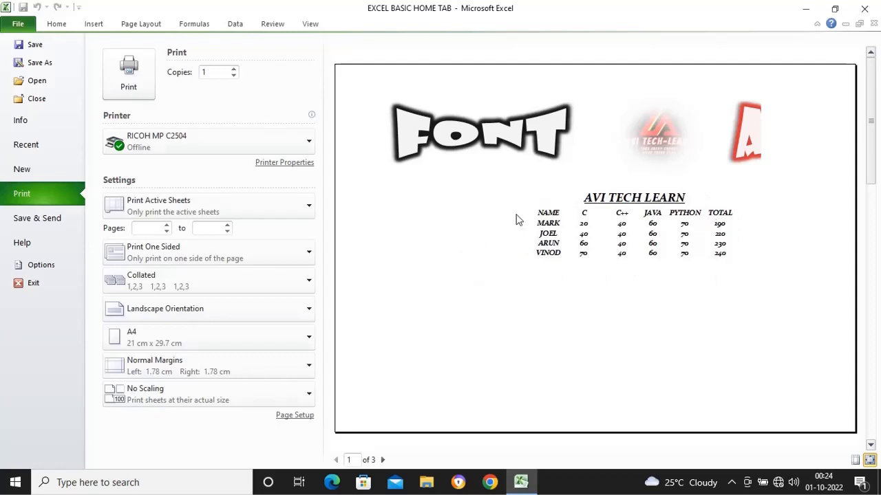
left_click(20, 25)
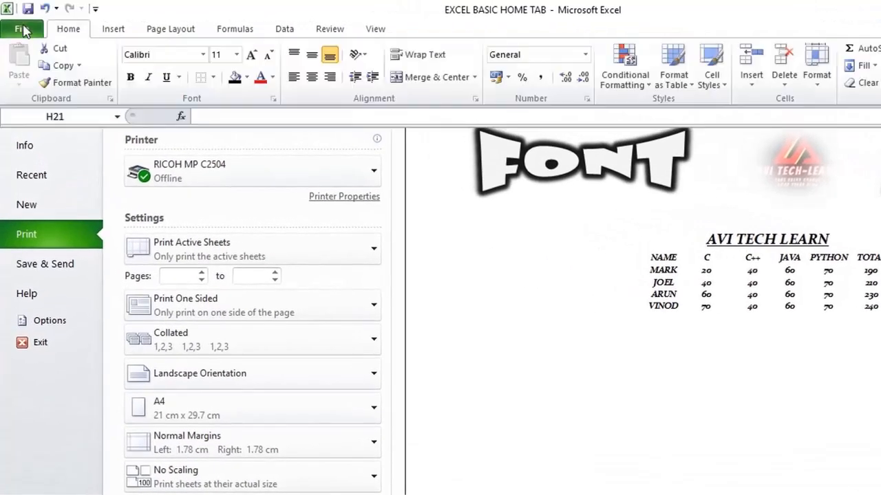
left_click(444, 367)
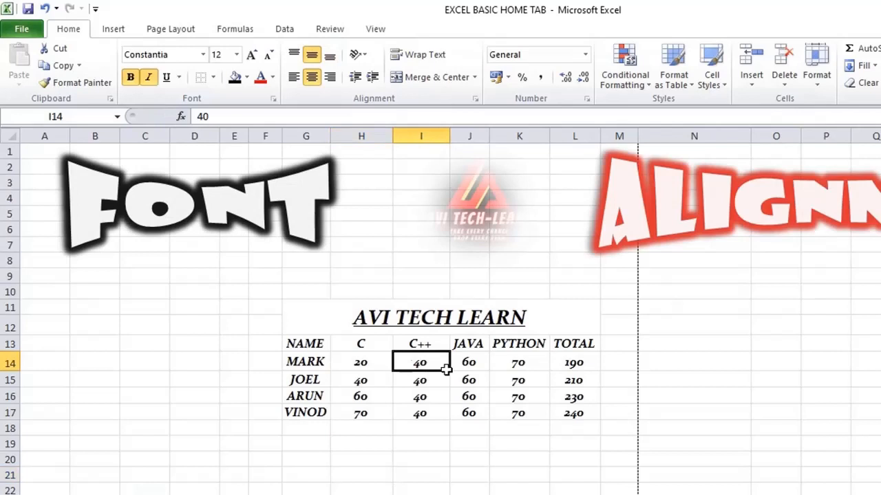
Step: Apply the All Borders option to the marks table G11:L17, including its title
left_click(314, 322)
left_click_drag(314, 322, 391, 413)
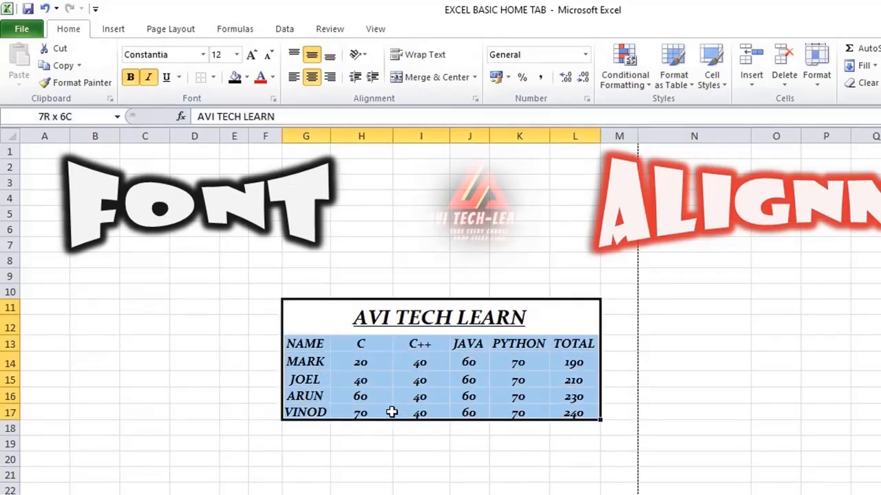
left_click(214, 77)
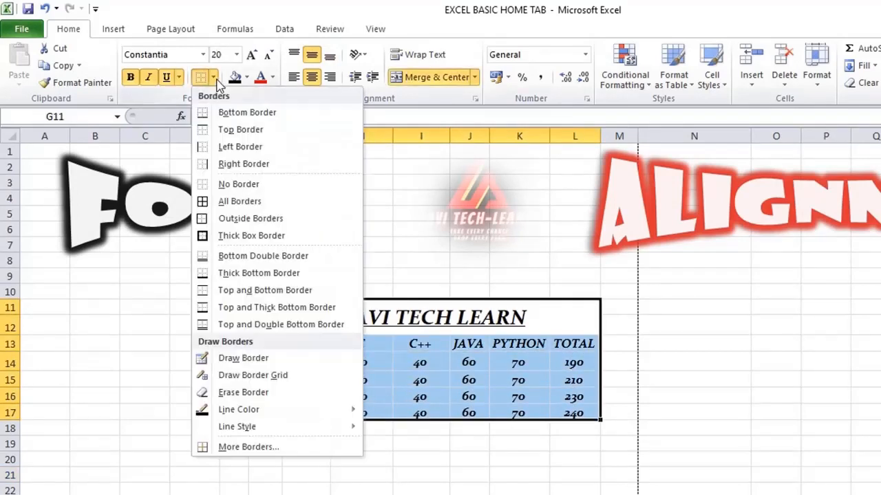
left_click(234, 202)
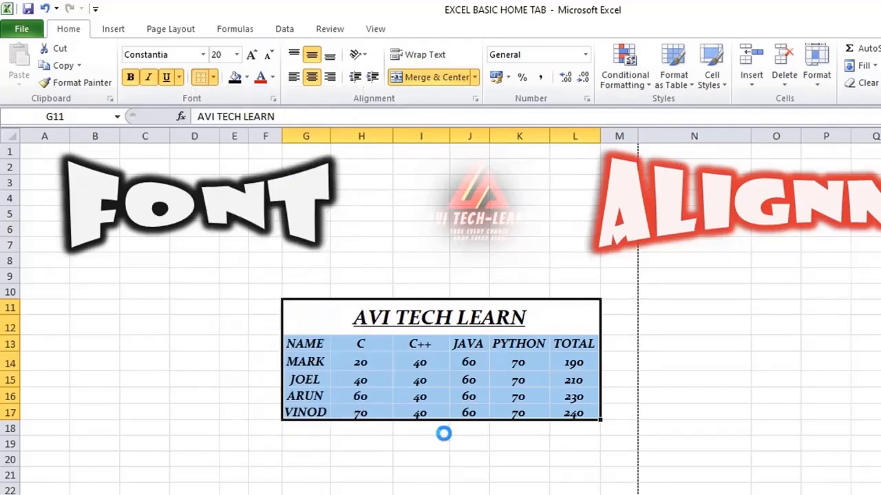
left_click(443, 433)
left_click_drag(348, 317, 358, 408)
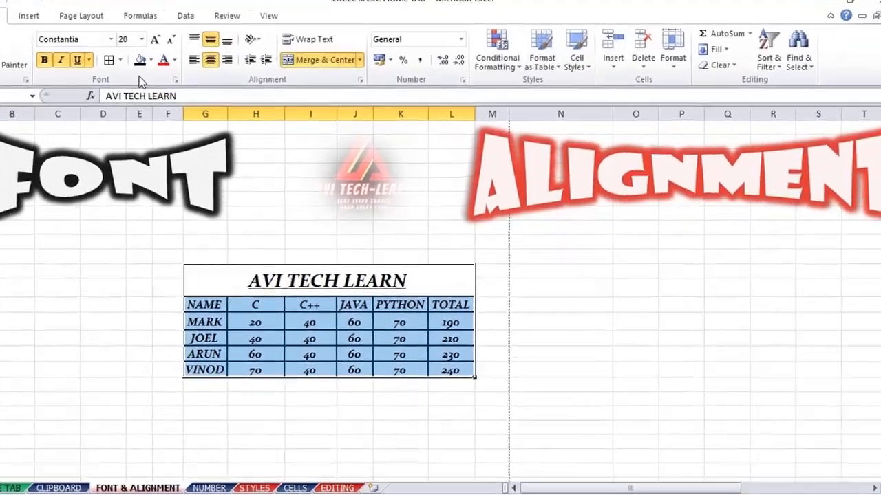
left_click(198, 377)
Step: Examine the fully bordered marks table in the print preview, and return to the worksheet
left_click(19, 25)
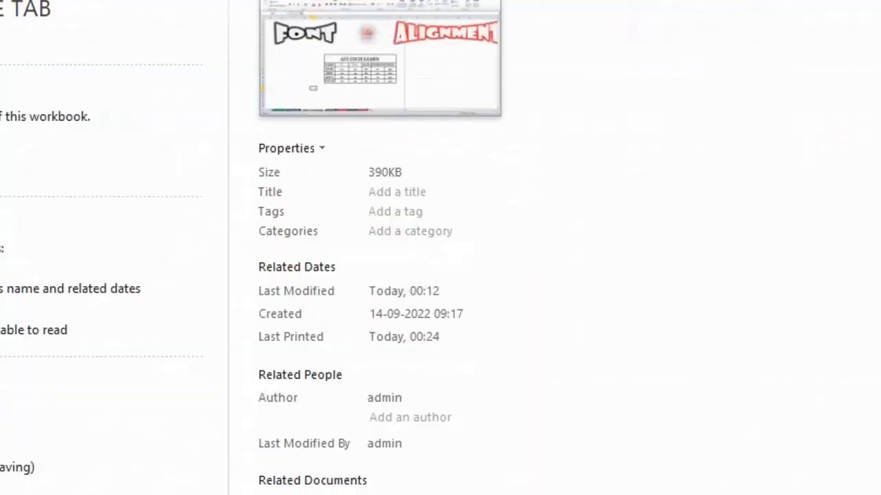
left_click(20, 197)
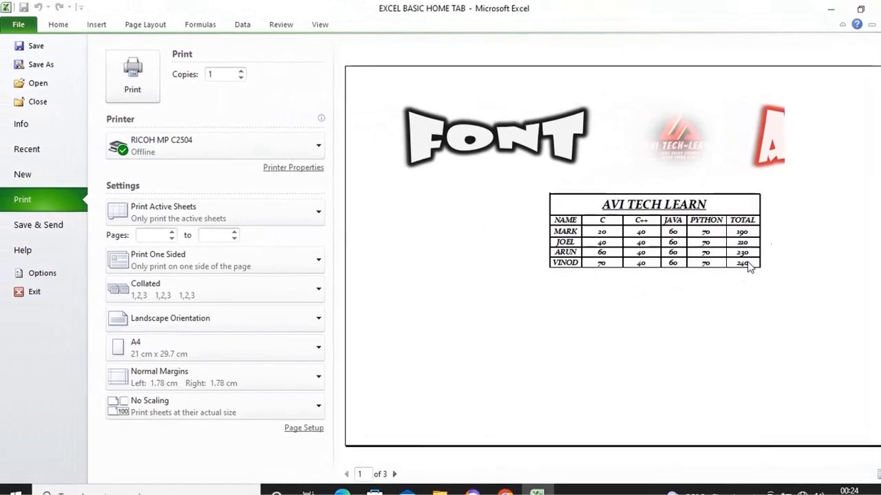
left_click(25, 27)
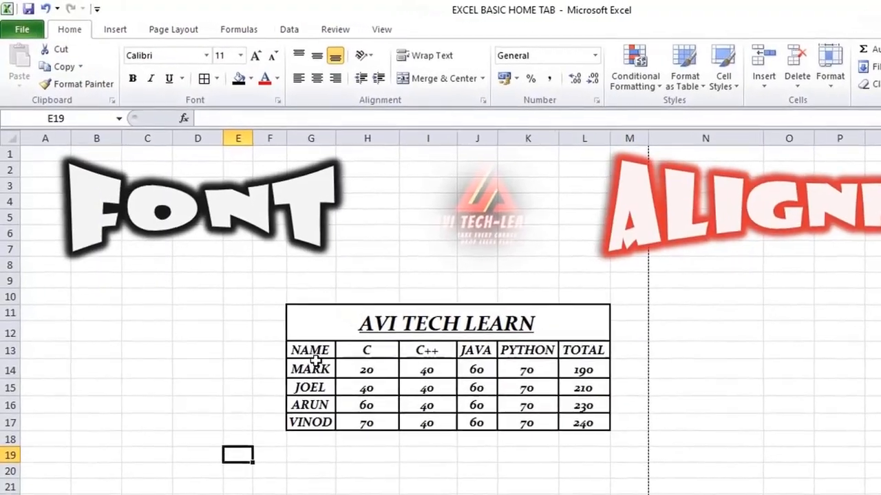
Step: Clear every border from the marks table G11:L17 using No Border
left_click(316, 361)
left_click_drag(323, 320, 584, 423)
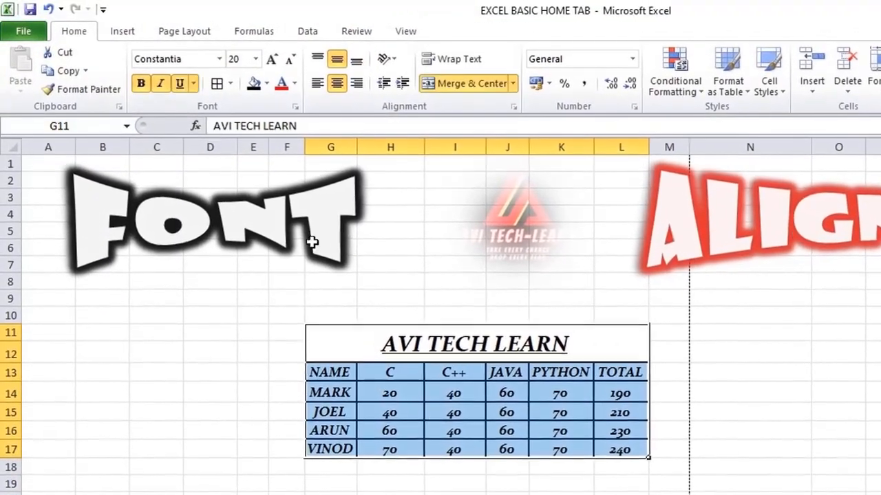
left_click(231, 84)
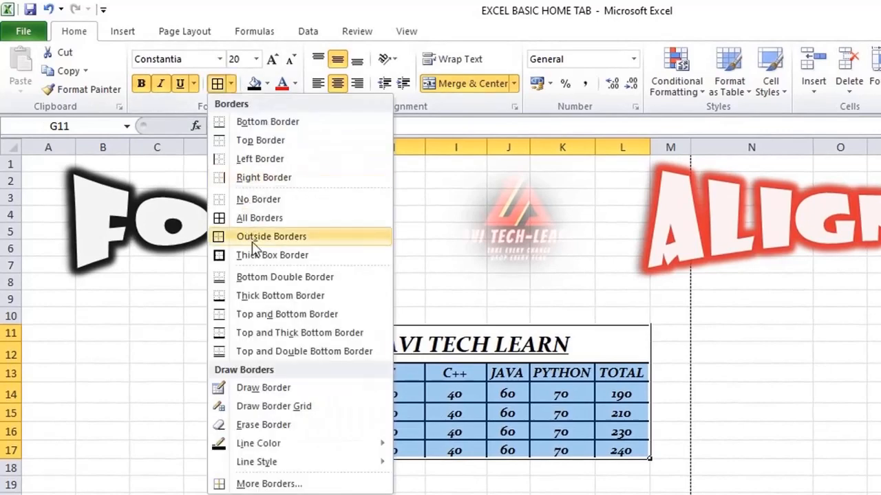
left_click(260, 199)
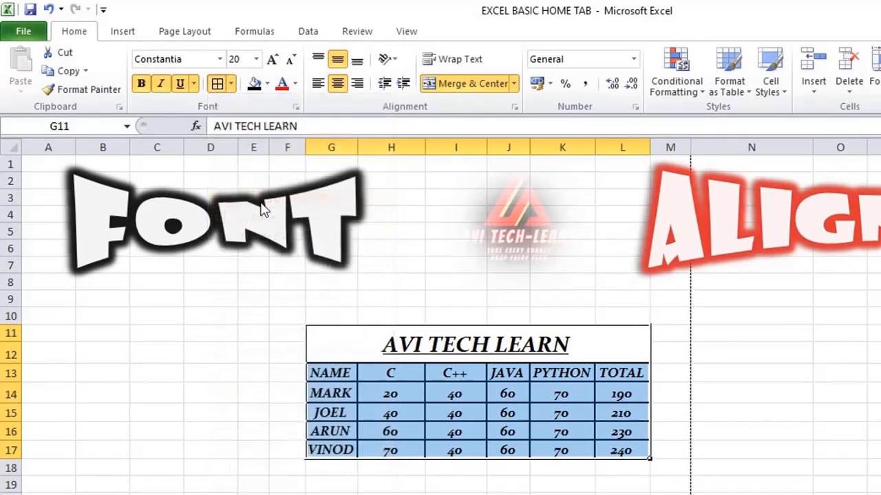
left_click(379, 356)
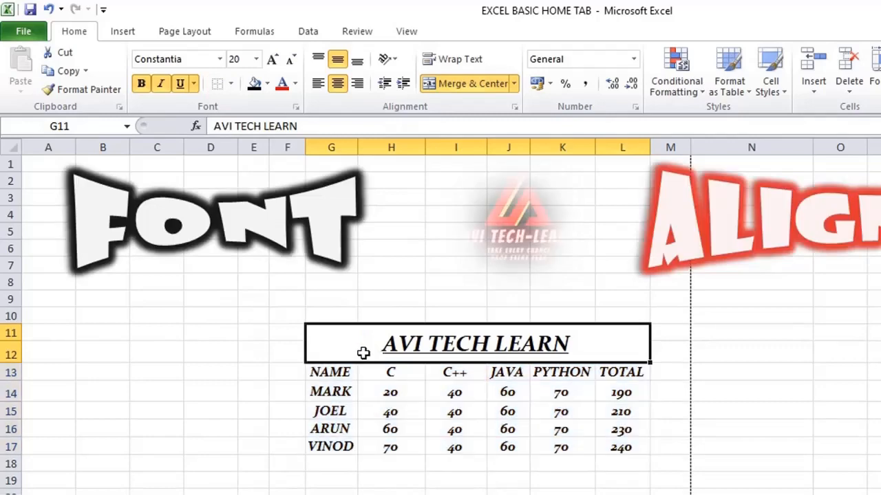
left_click(379, 421)
Step: Apply the Outside Borders option around the marks table G11:L17
left_click(337, 346)
left_click_drag(337, 347, 429, 451)
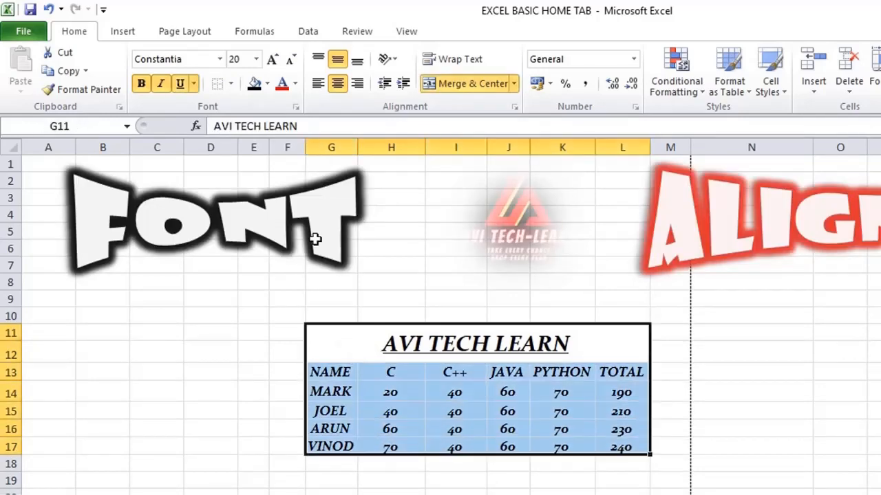
left_click(231, 84)
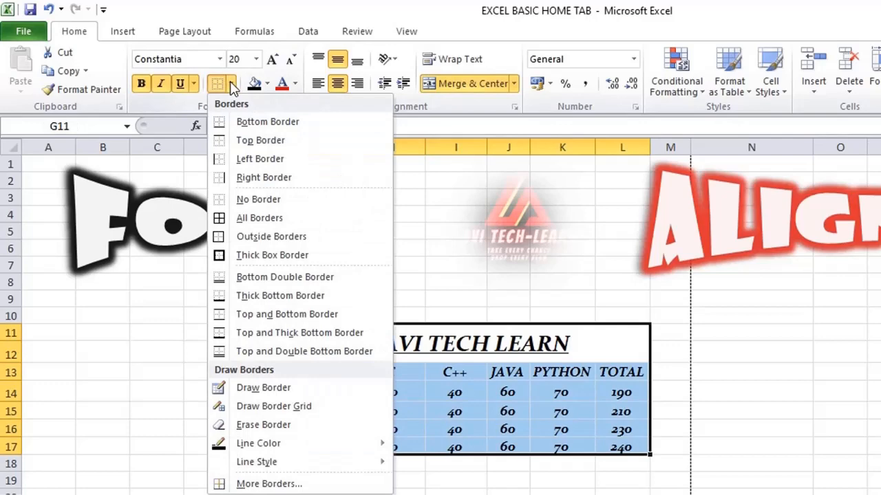
left_click(269, 237)
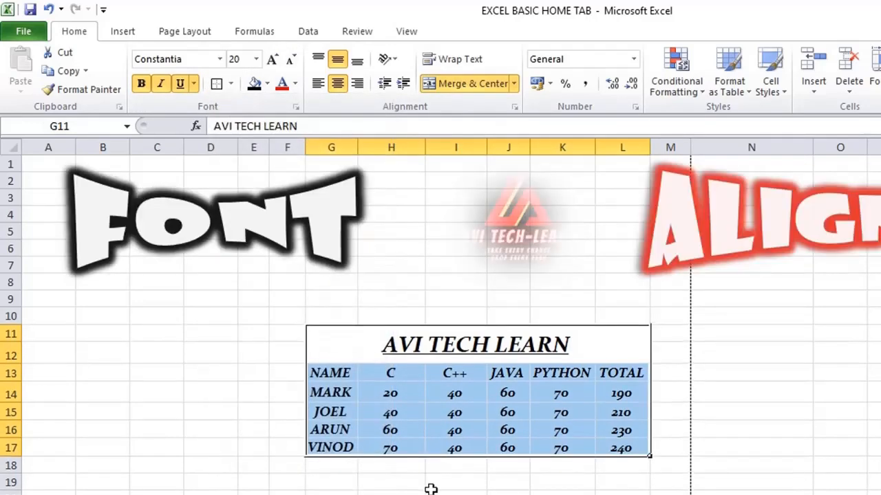
left_click(431, 490)
Step: Replace the outline around the marks table G11:L17 with a Thick Box Border
left_click_drag(350, 351, 431, 451)
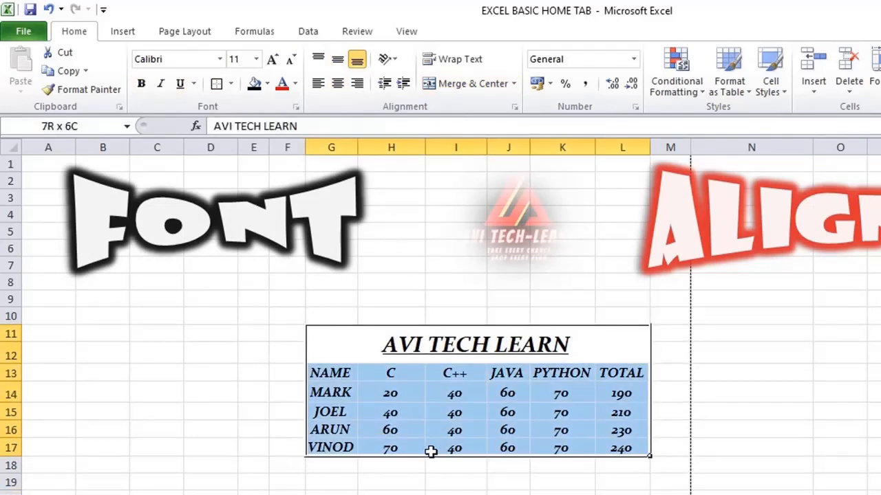
left_click(233, 84)
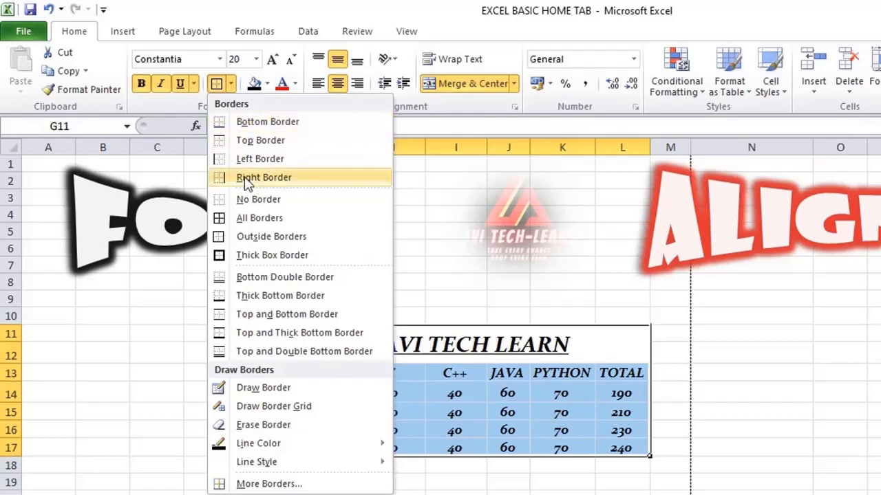
left_click(260, 258)
left_click(455, 490)
left_click_drag(353, 346, 397, 448)
left_click(403, 491)
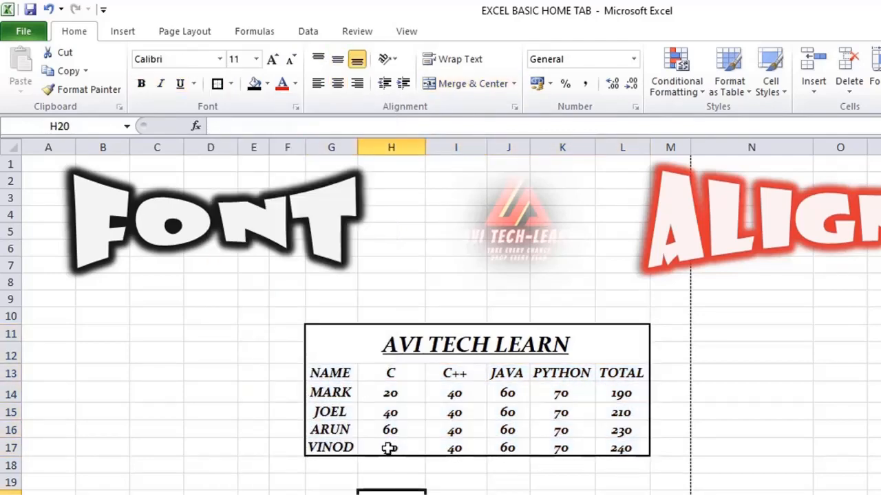
Step: Remove the thick box border from the marks table G11:L17 with No Border
left_click_drag(344, 337, 396, 448)
left_click(231, 83)
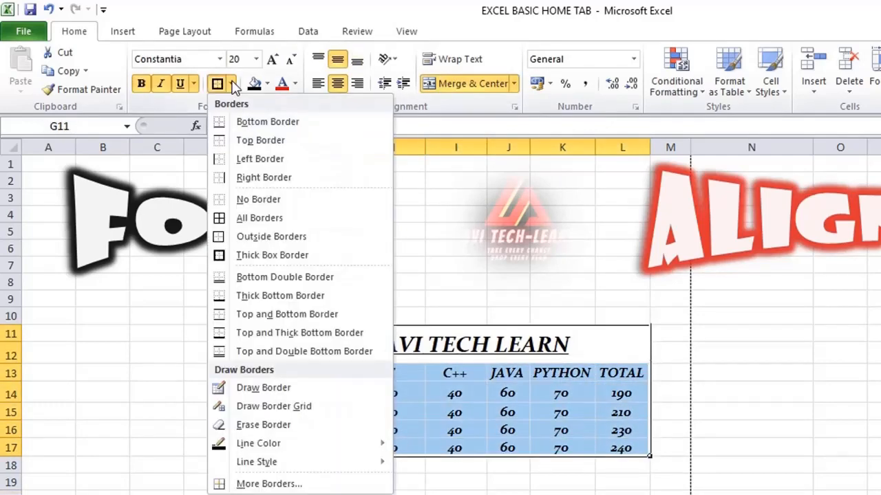
left_click(276, 199)
left_click(397, 491)
left_click(355, 344)
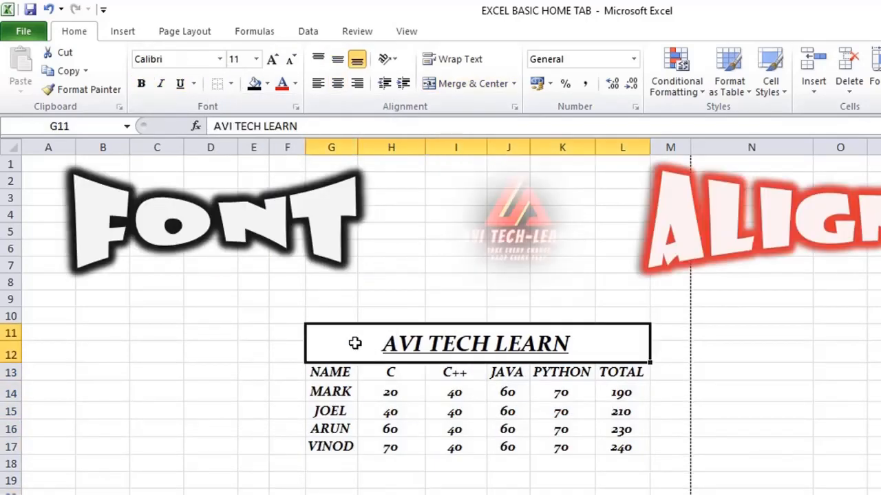
Step: Apply a Bottom Double Border to the marks table G11:L17
left_click_drag(355, 343, 399, 446)
left_click(231, 83)
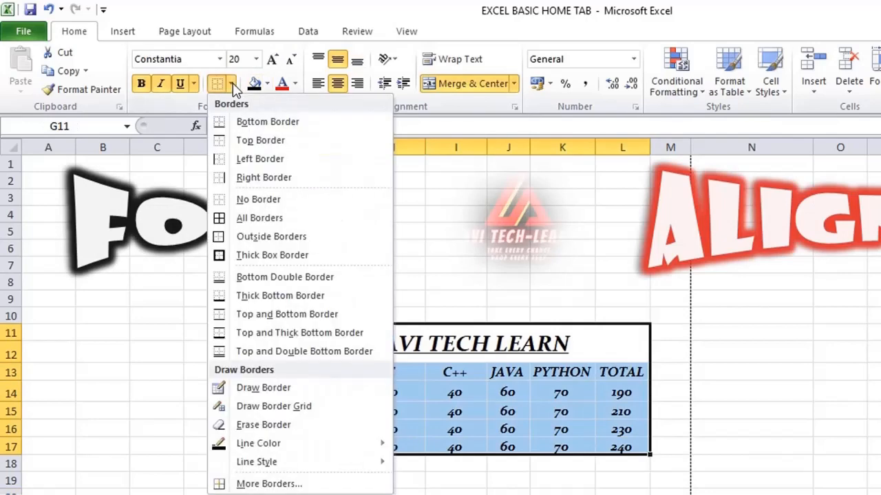
left_click(255, 277)
left_click(468, 493)
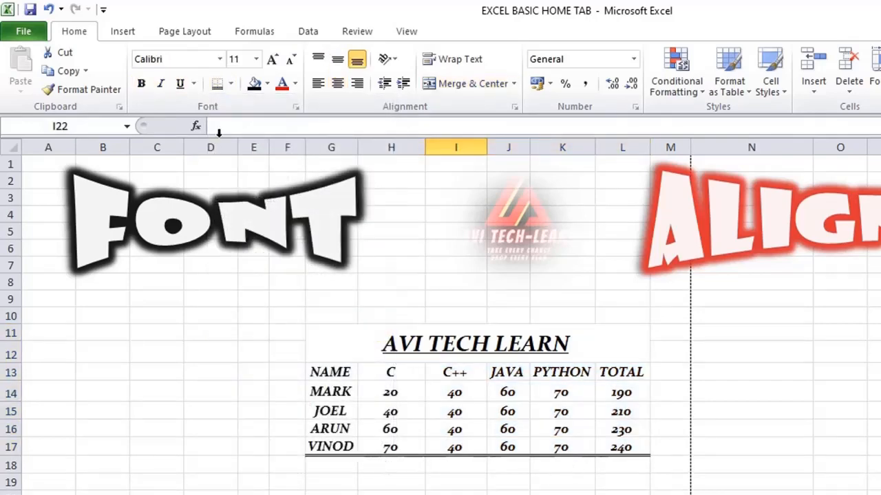
Step: Remove the double bottom border from the marks table G11:L17 with No Border
left_click_drag(351, 334, 623, 447)
left_click(230, 83)
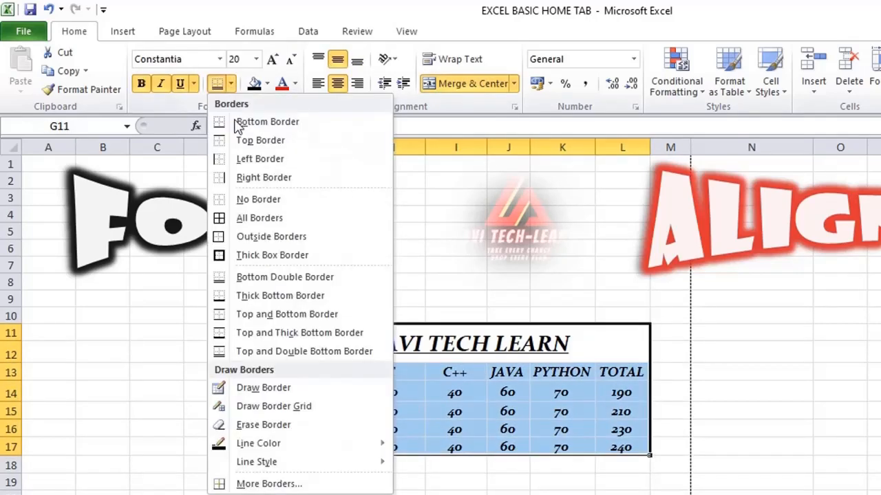
left_click(248, 200)
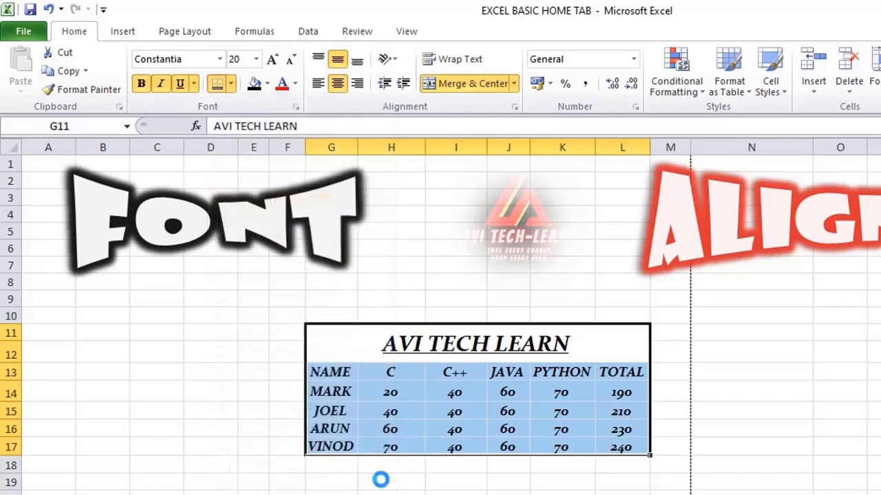
left_click(379, 490)
Step: Use Draw Border to trace horizontal row lines and vertical column lines across the marks table
left_click_drag(353, 348, 623, 447)
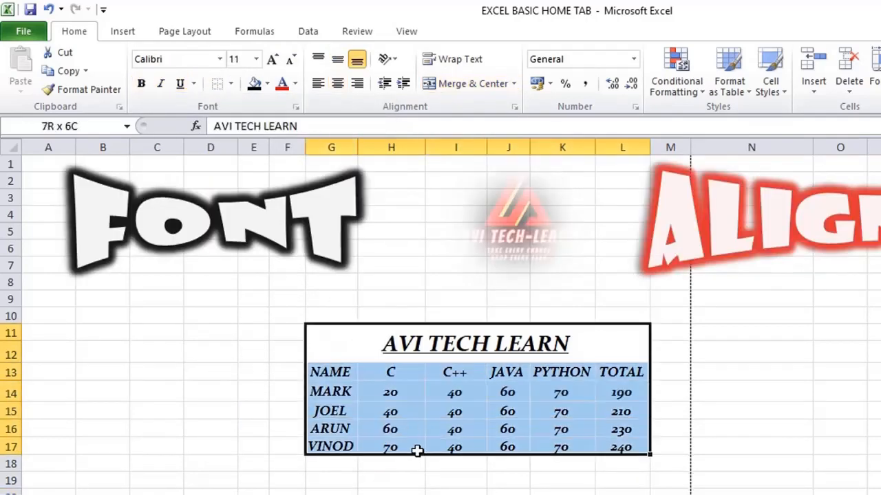
left_click(231, 83)
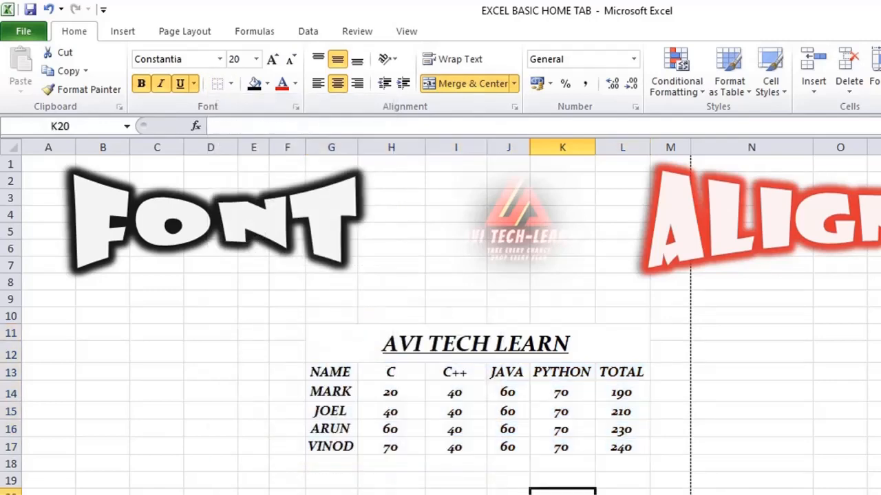
left_click_drag(381, 351, 434, 442)
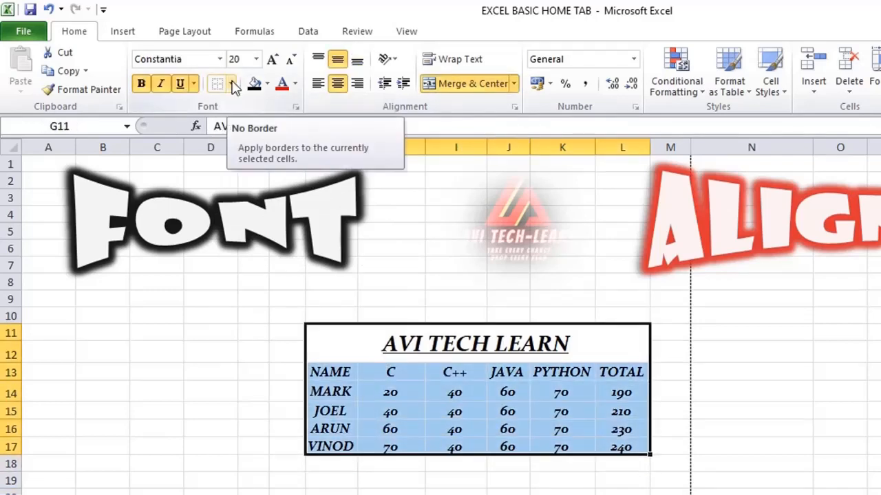
left_click(233, 84)
left_click(255, 388)
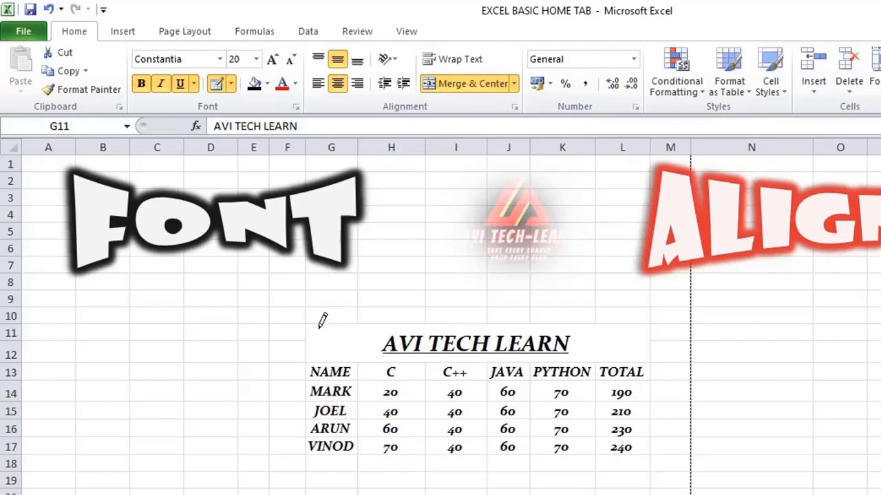
mouse_move(342, 326)
left_mouse_down()
mouse_move(490, 388)
mouse_move(509, 432)
left_mouse_up()
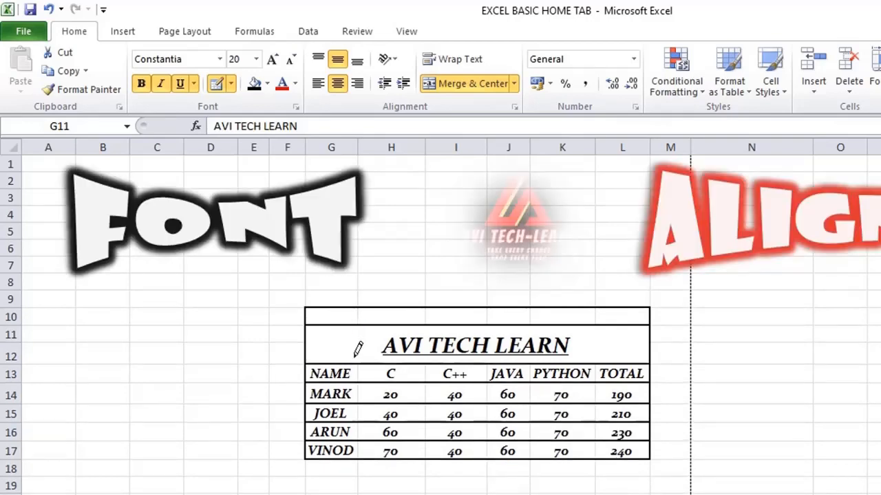
left_click_drag(360, 366, 360, 444)
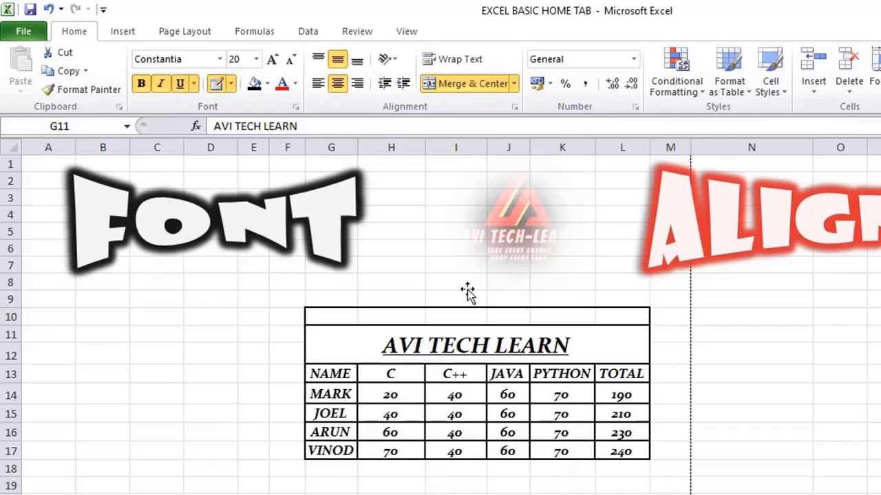
Step: Clear the hand-drawn border lines from the marks table and row 10 above it
left_click(232, 83)
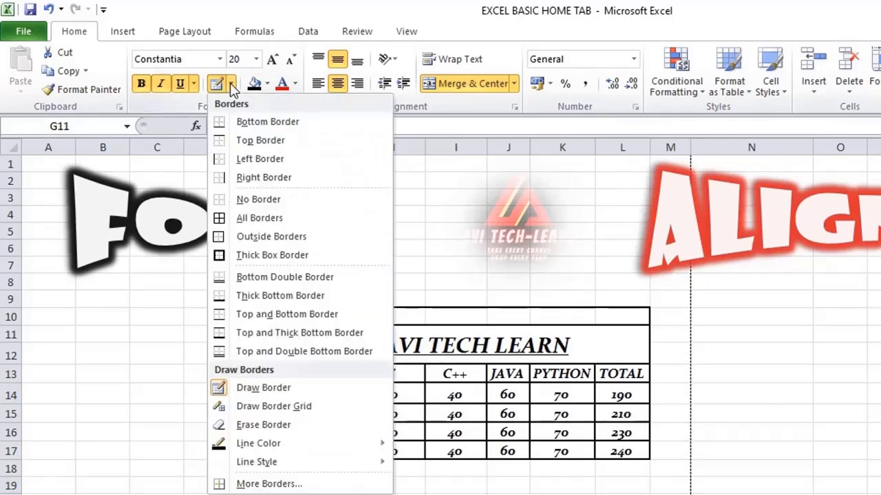
left_click(253, 204)
Step: Use Draw Border Grid to cover the marks table G11:L17, try another grid in the empty cells beside it, and undo that extra grid
left_click_drag(399, 338, 461, 446)
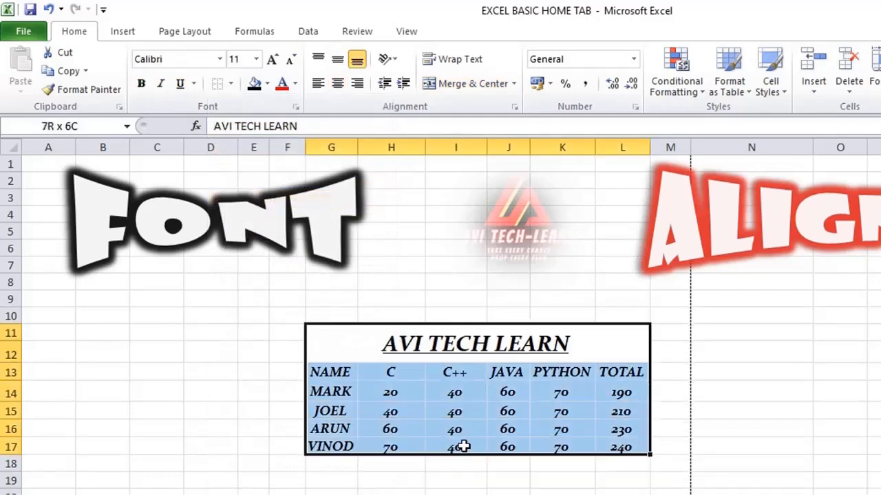
left_click(232, 83)
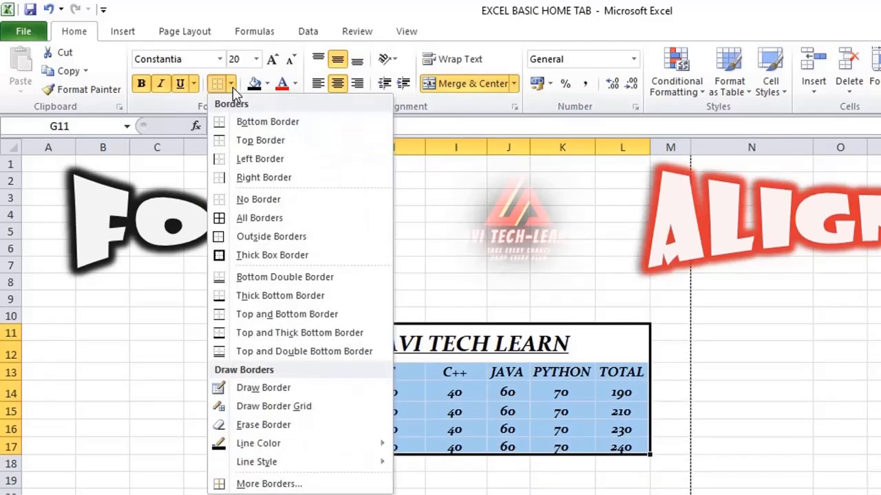
left_click(279, 411)
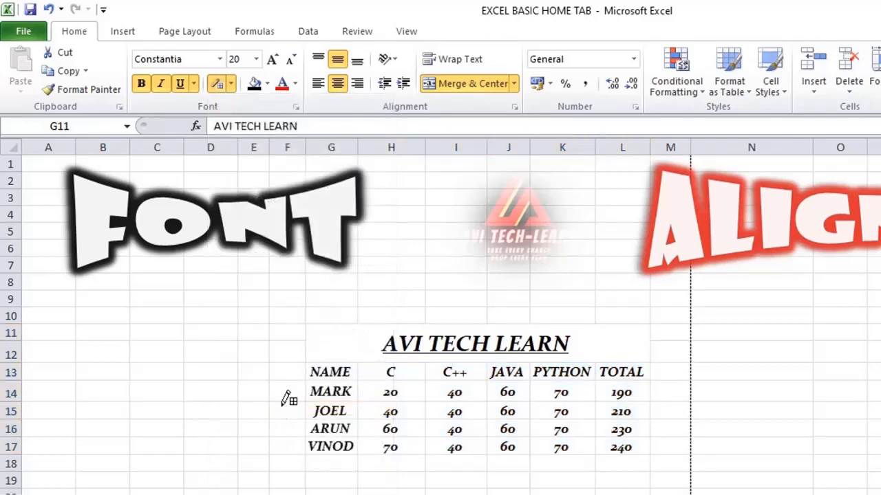
mouse_move(335, 328)
left_mouse_down()
mouse_move(515, 427)
mouse_move(519, 448)
left_mouse_up()
mouse_move(97, 348)
left_mouse_down()
mouse_move(228, 411)
mouse_move(255, 442)
left_mouse_up()
key("ctrl+z")
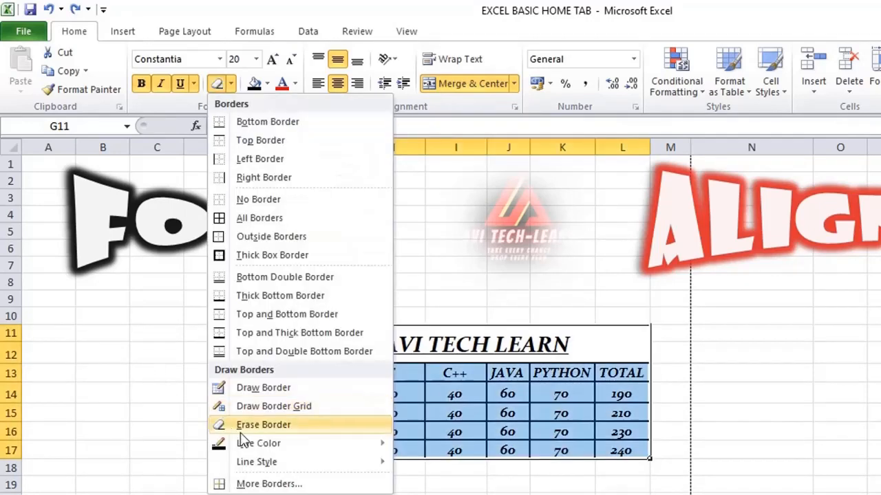
Step: Erase the grid borders from the whole marks table with Erase Border
left_click(255, 426)
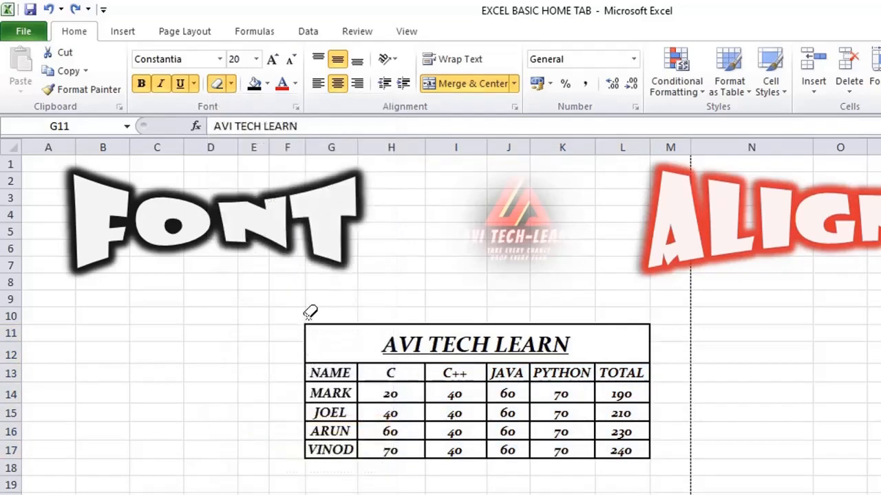
mouse_move(306, 315)
left_mouse_down()
mouse_move(445, 388)
mouse_move(426, 434)
mouse_move(457, 450)
left_mouse_up()
Step: Set the border line color to the standard Dark Red
left_click(233, 85)
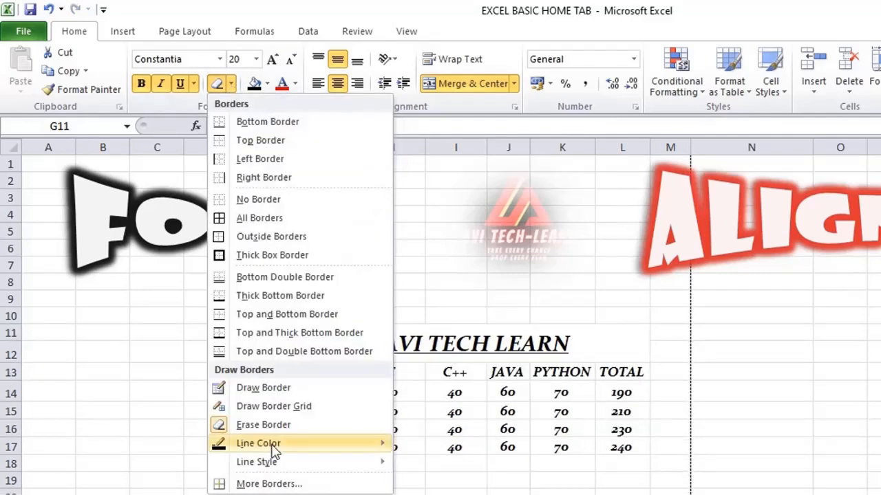
mouse_move(219, 444)
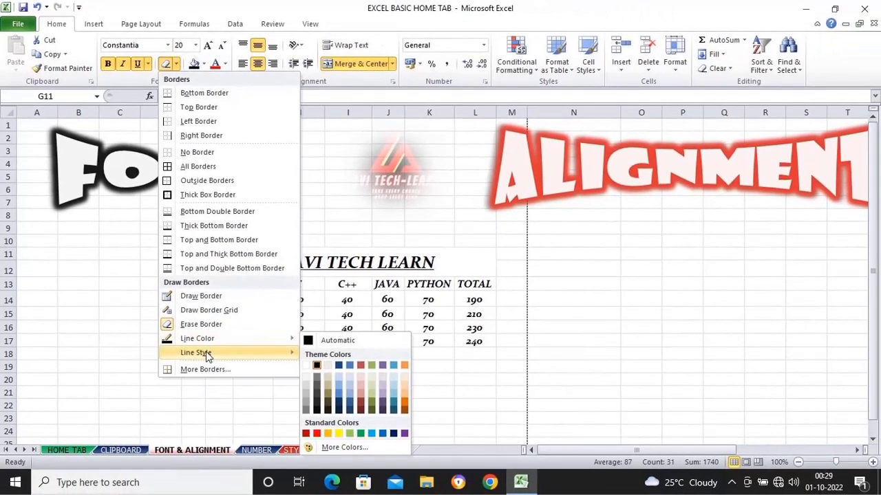
mouse_move(262, 448)
mouse_move(232, 343)
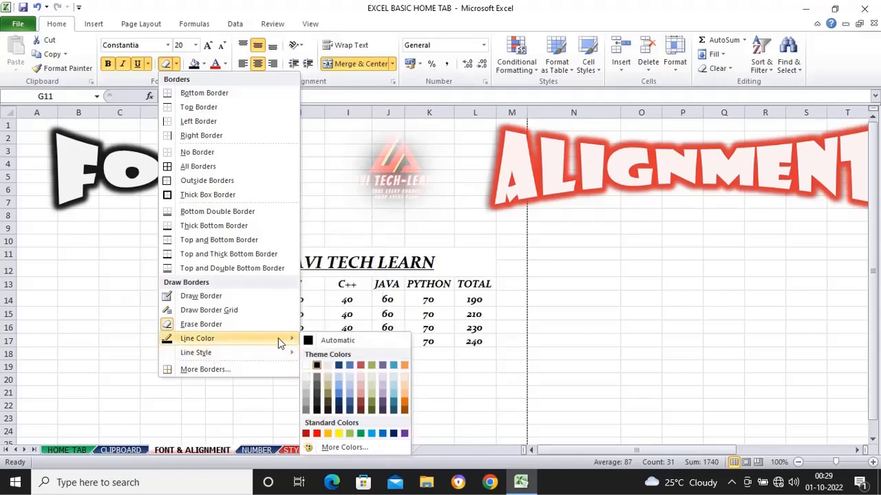
left_click(306, 434)
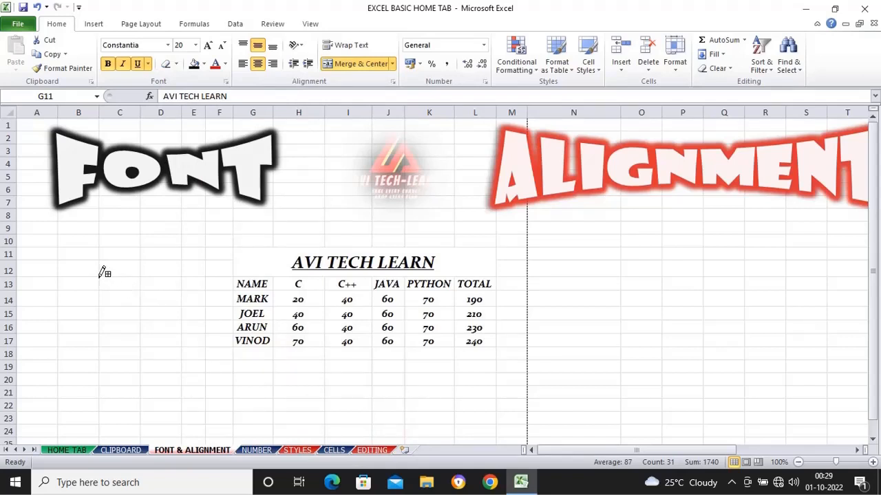
Step: Draw trial dark red borders in empty cells: grids within B12:D18, a box around C20:D21 and row and column lines over F19:G21
left_click_drag(108, 271, 155, 303)
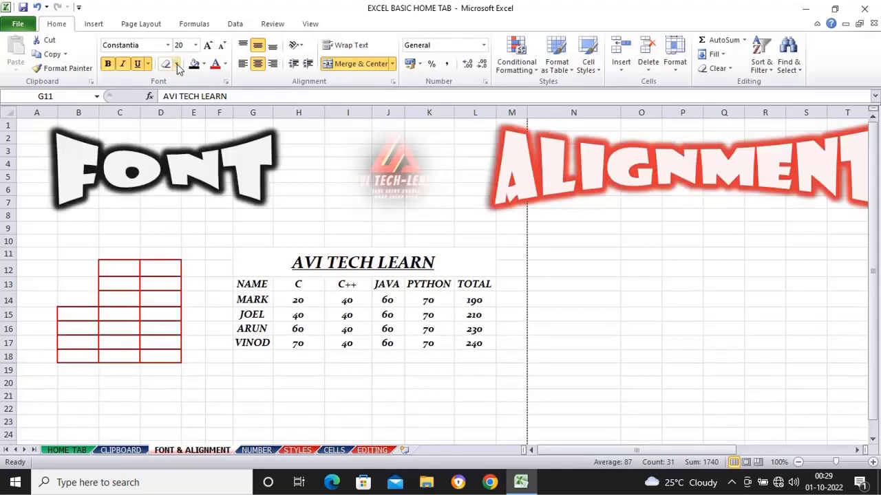
left_click(176, 64)
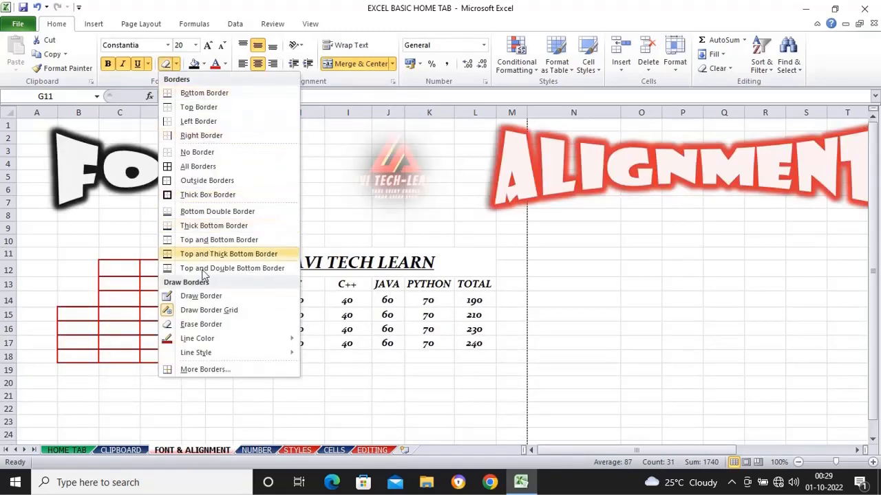
left_click(199, 297)
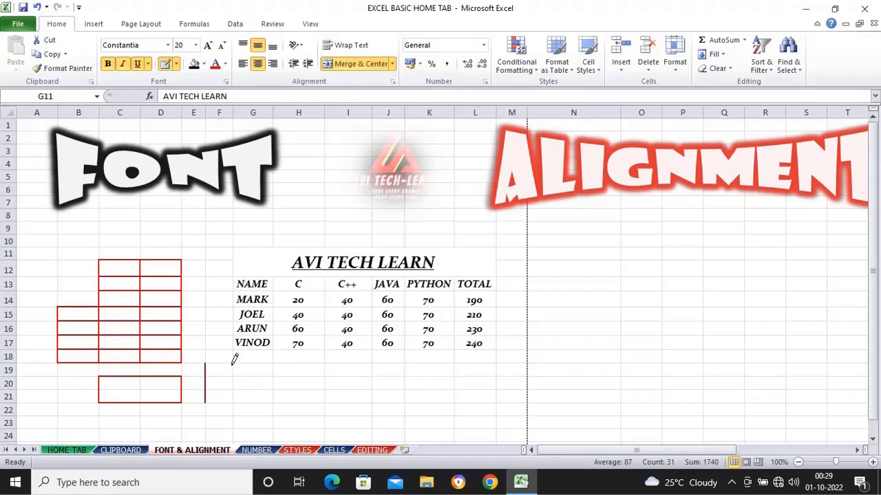
left_click_drag(233, 363, 236, 394)
mouse_move(209, 358)
left_mouse_down()
mouse_move(248, 363)
mouse_move(256, 378)
left_mouse_up()
key("ctrl+z")
left_click_drag(209, 389, 260, 389)
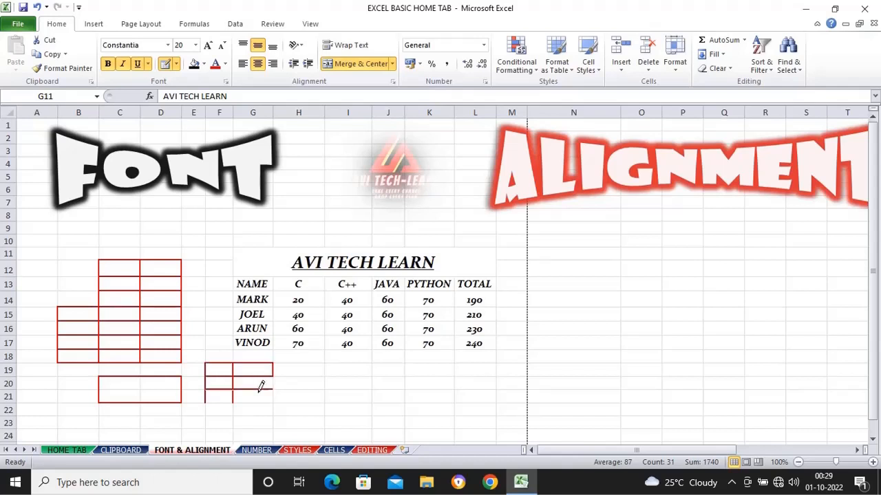
left_click_drag(209, 402, 265, 402)
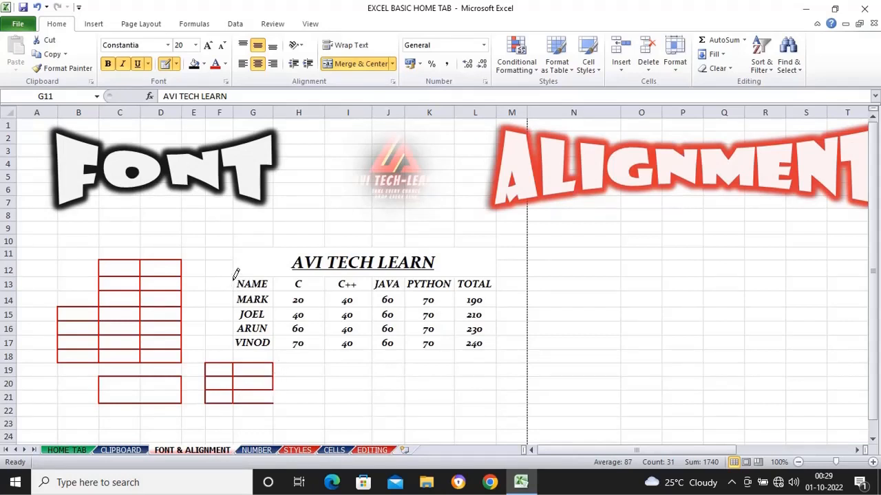
Step: Draw a dark red outline around G13:L17 with a column divider, and undo all the trial red borders
mouse_move(235, 275)
left_mouse_down()
mouse_move(435, 338)
mouse_move(472, 340)
left_mouse_up()
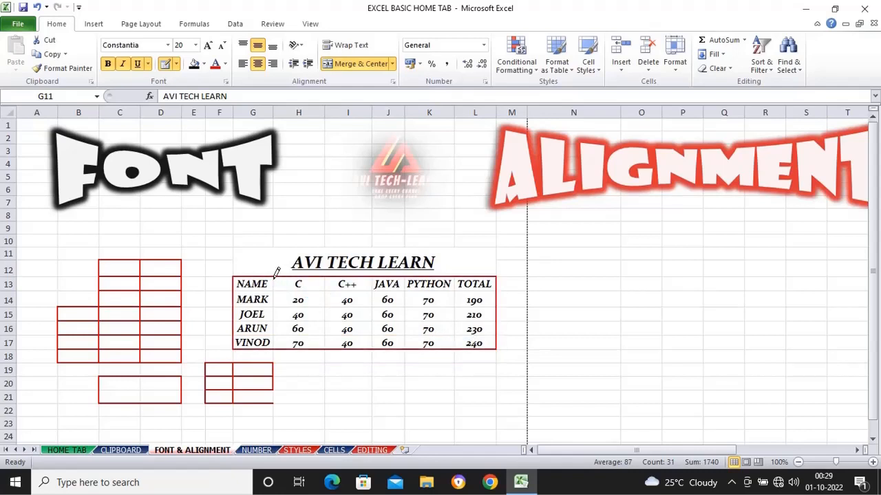
left_click_drag(276, 272, 284, 332)
key("ctrl+z")
key("ctrl+z")
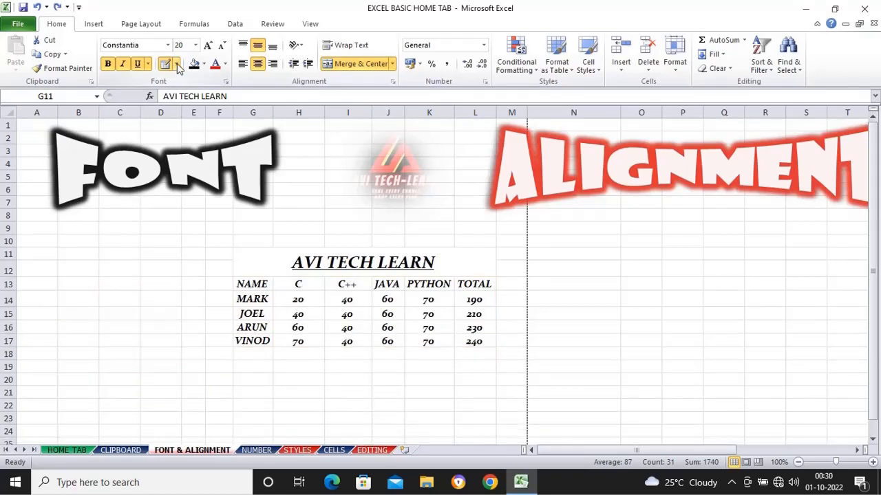
Step: Set the border line style to the thick solid line and the line color to Dark Red for the marks table
left_click_drag(303, 261, 334, 336)
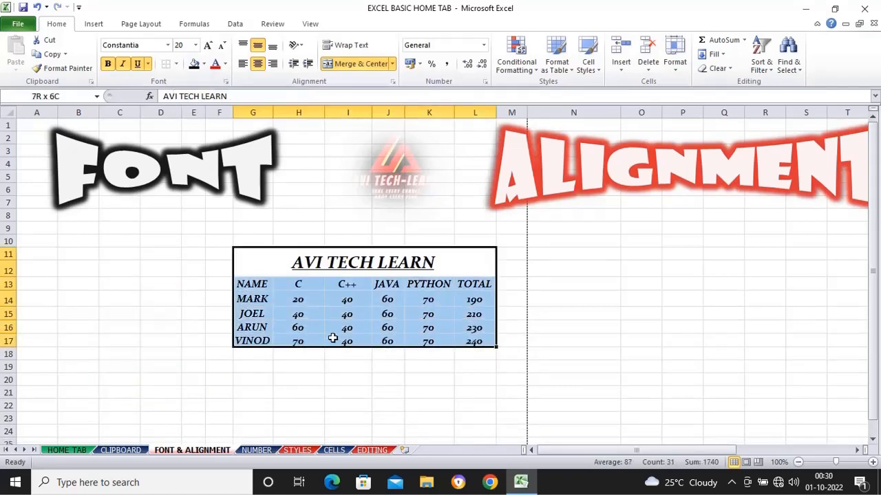
left_click(176, 64)
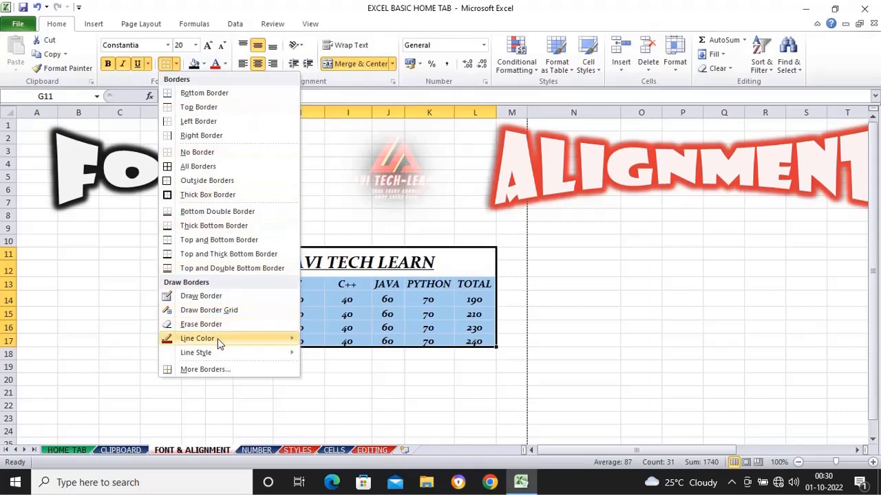
mouse_move(213, 355)
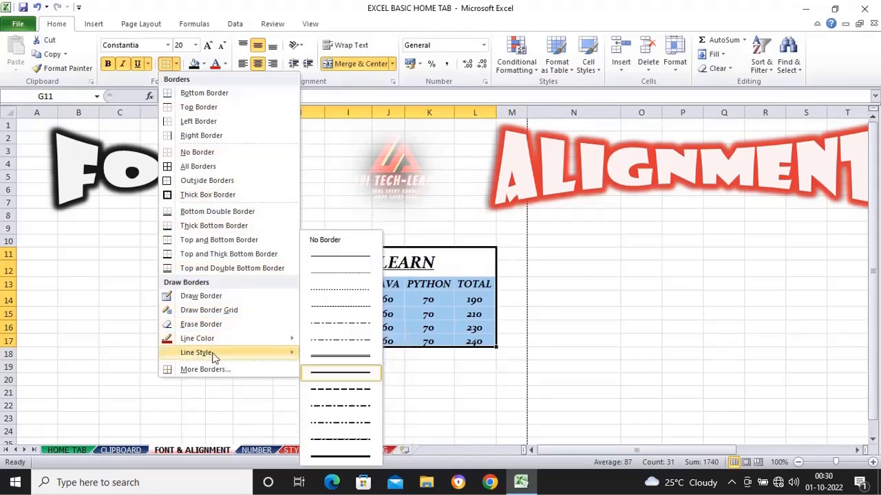
left_click(323, 459)
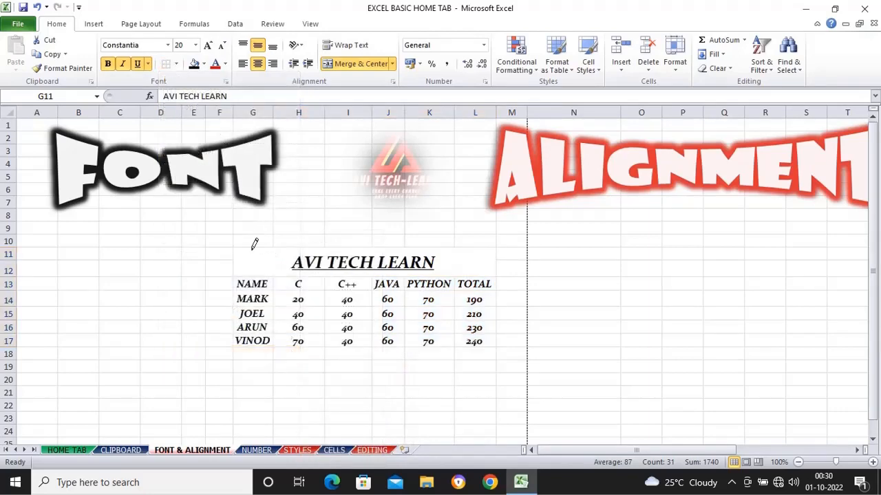
left_click(177, 65)
mouse_move(201, 340)
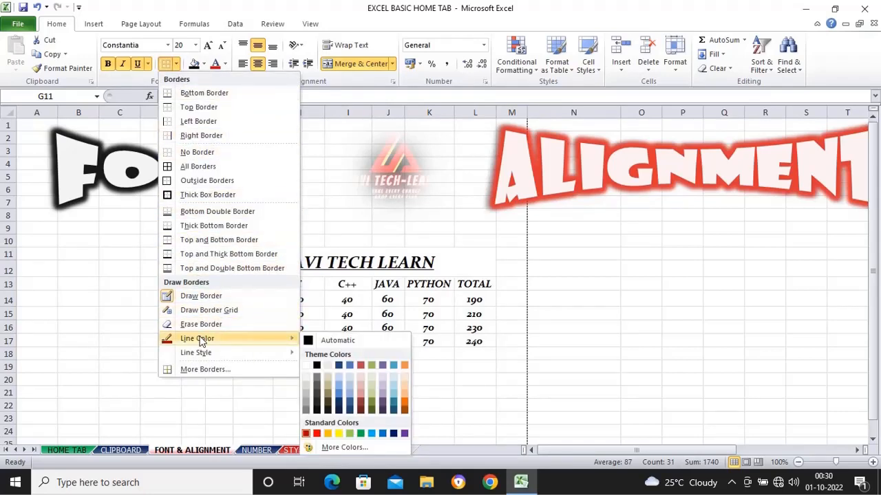
left_click(307, 434)
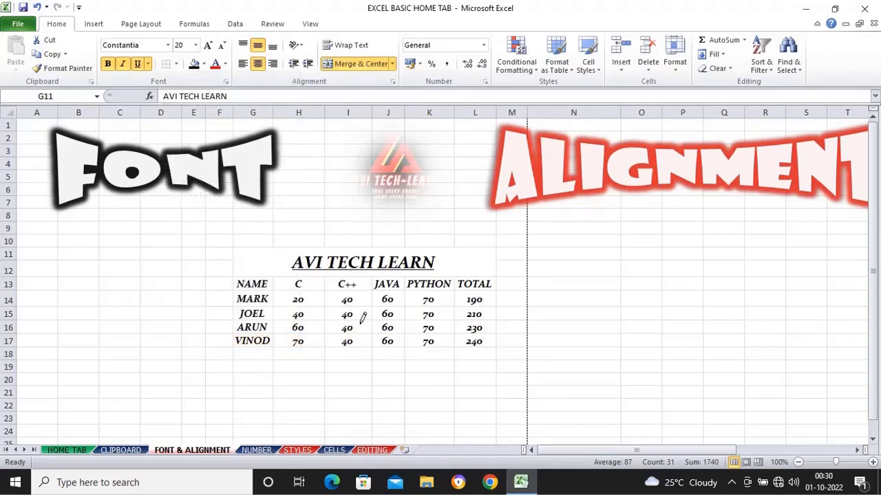
Step: Apply All Borders to the marks table G11:L17 and deselect it
left_click(176, 65)
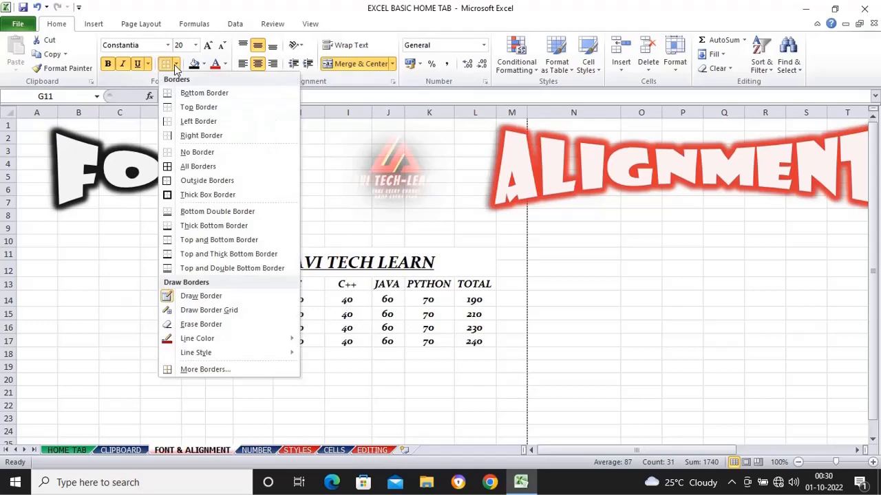
left_click(192, 171)
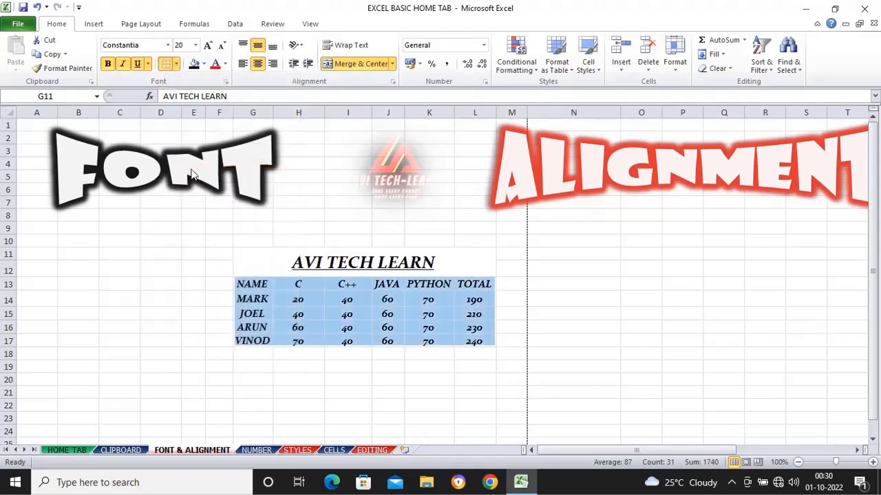
left_click(333, 397)
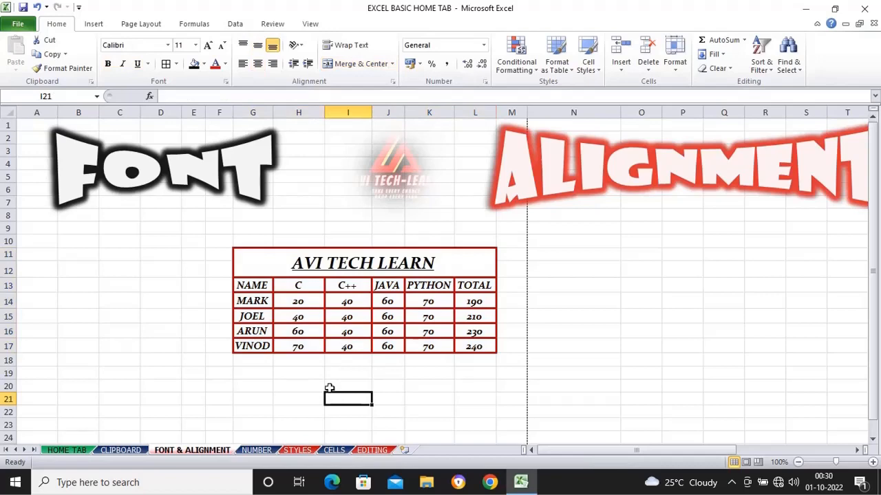
Step: Set the border line style to the medium solid line and the line color to Green for the marks table
left_click_drag(255, 255, 344, 340)
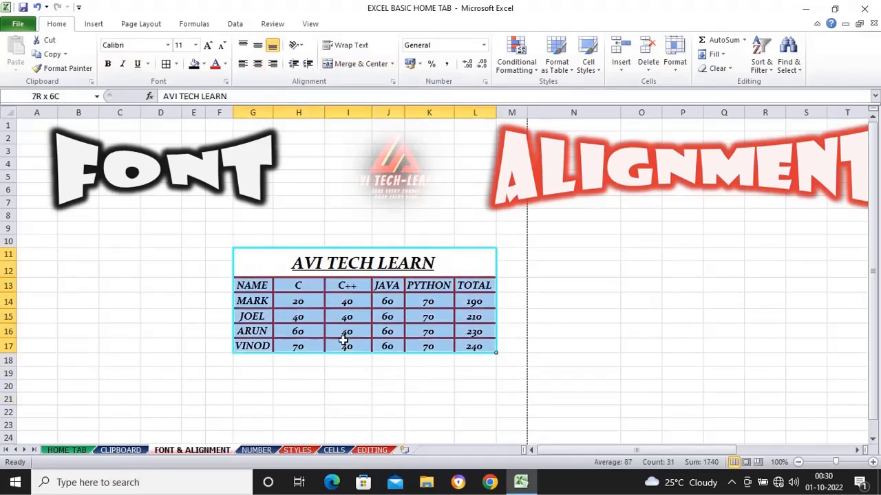
left_click(176, 64)
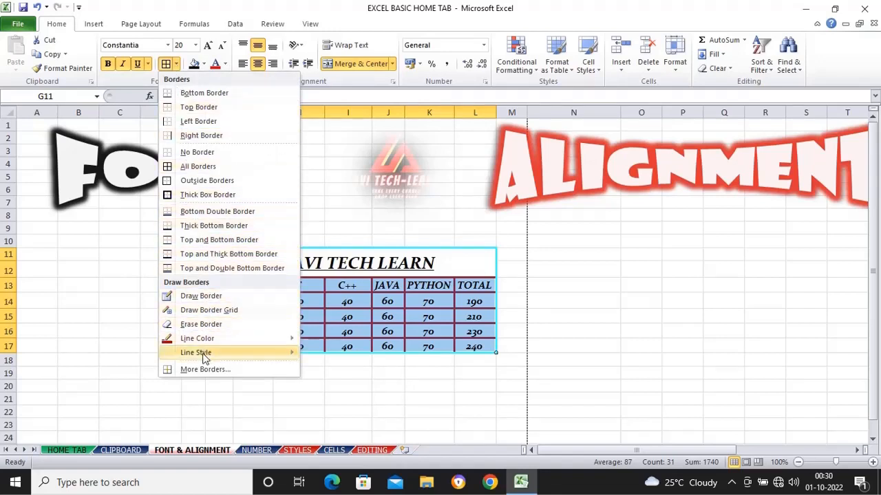
mouse_move(203, 356)
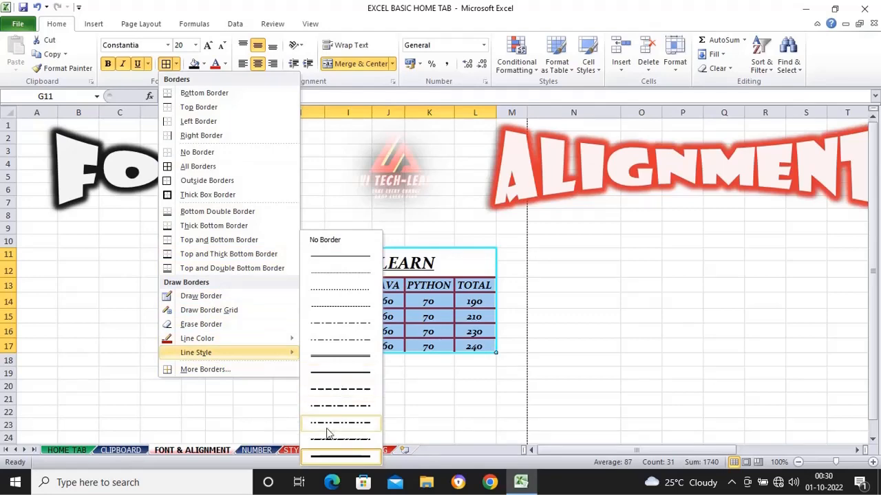
left_click(329, 371)
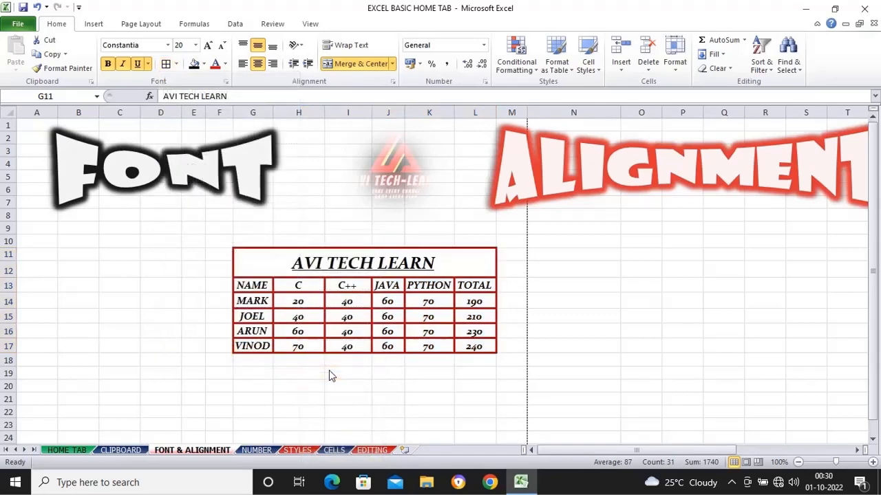
left_click(176, 64)
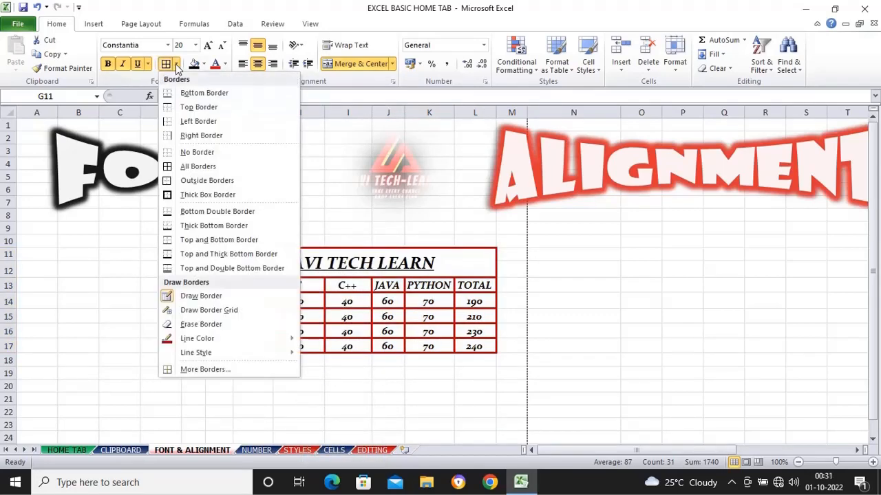
mouse_move(209, 340)
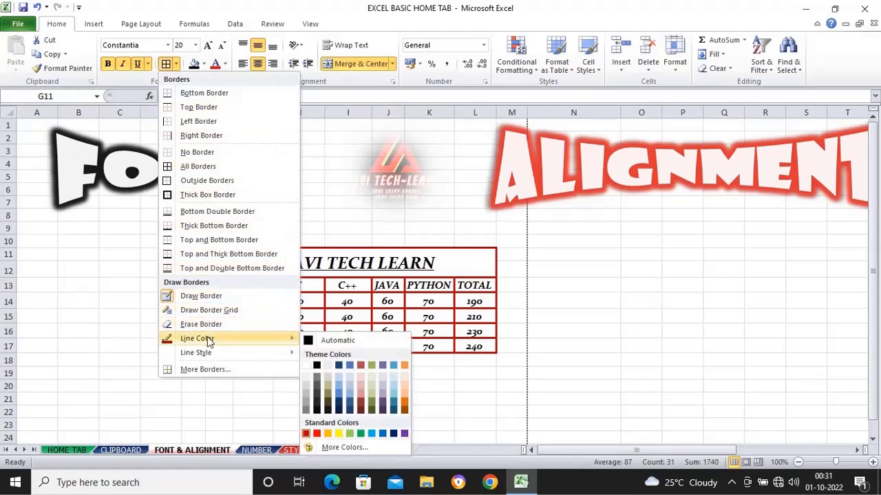
left_click(361, 433)
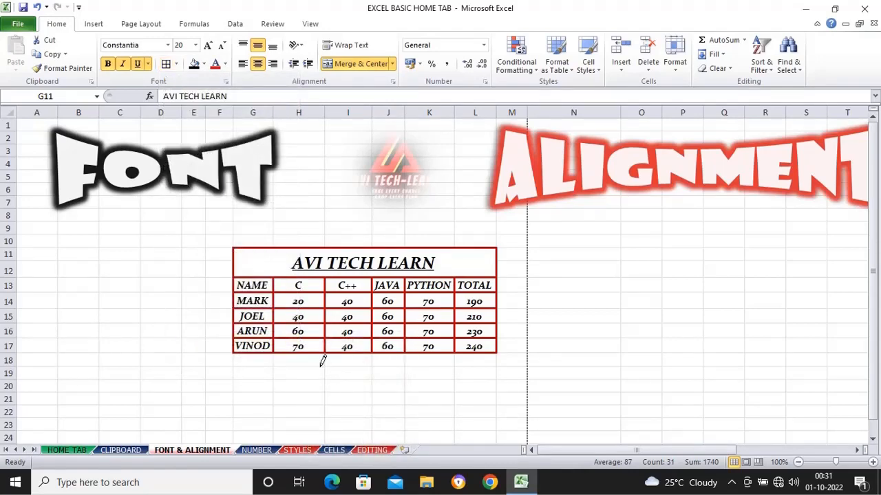
Step: Apply All Borders in green to the marks table G11:L17 and deselect it
left_click(177, 64)
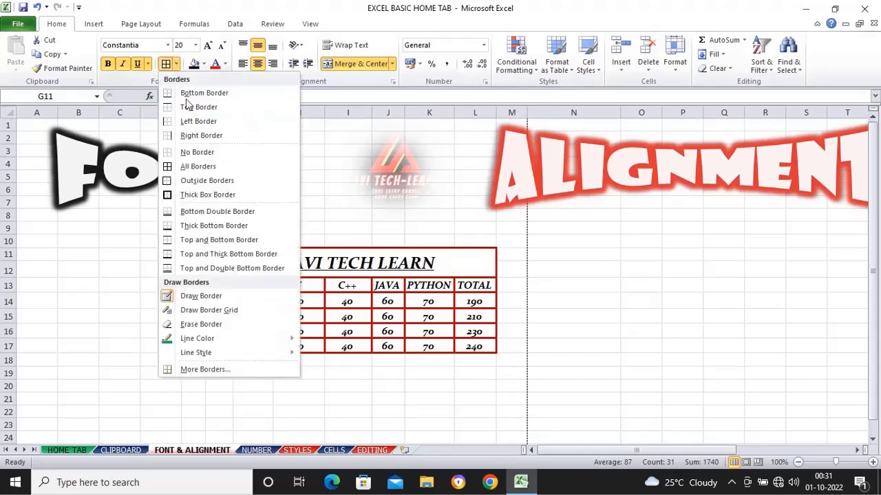
left_click(198, 168)
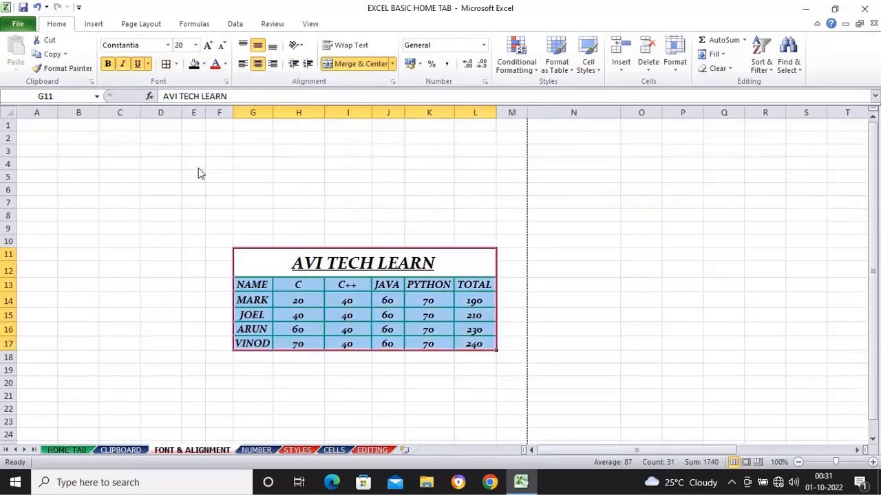
left_click(313, 391)
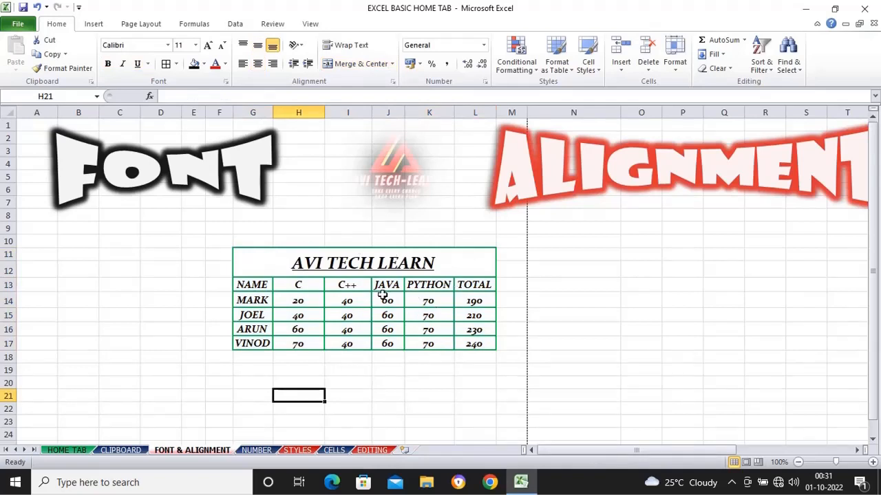
left_click_drag(253, 255, 385, 338)
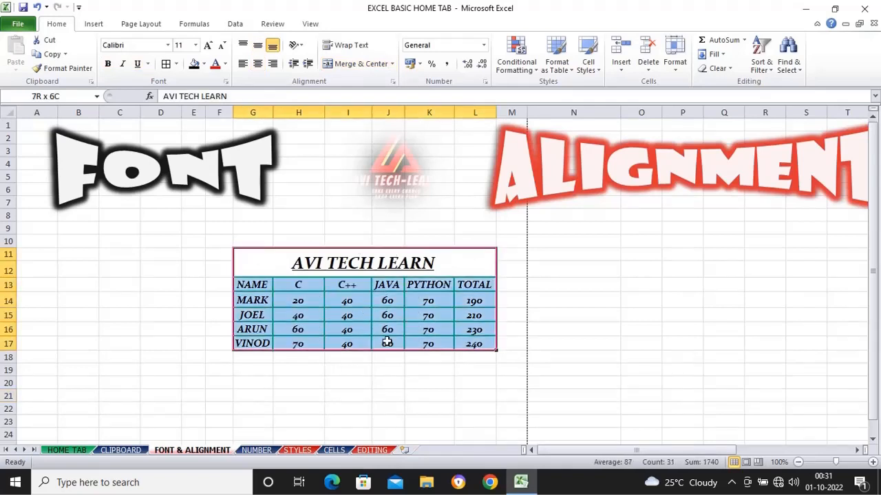
left_click(176, 64)
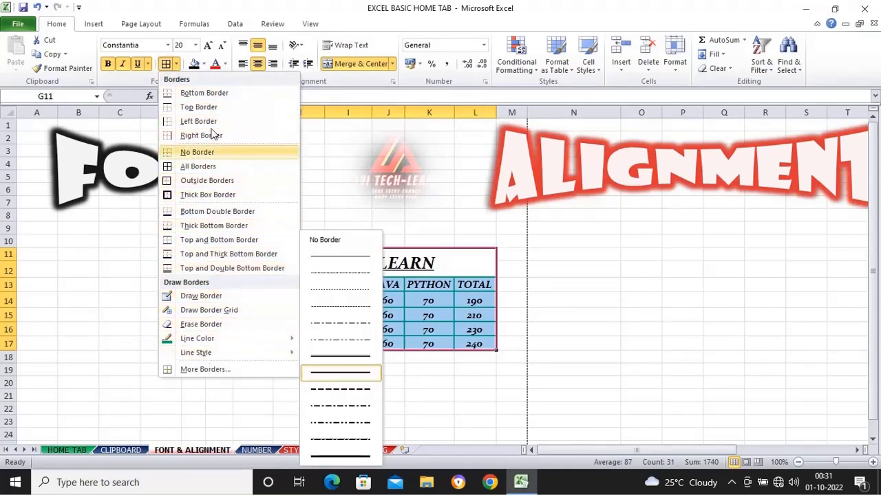
left_click(406, 393)
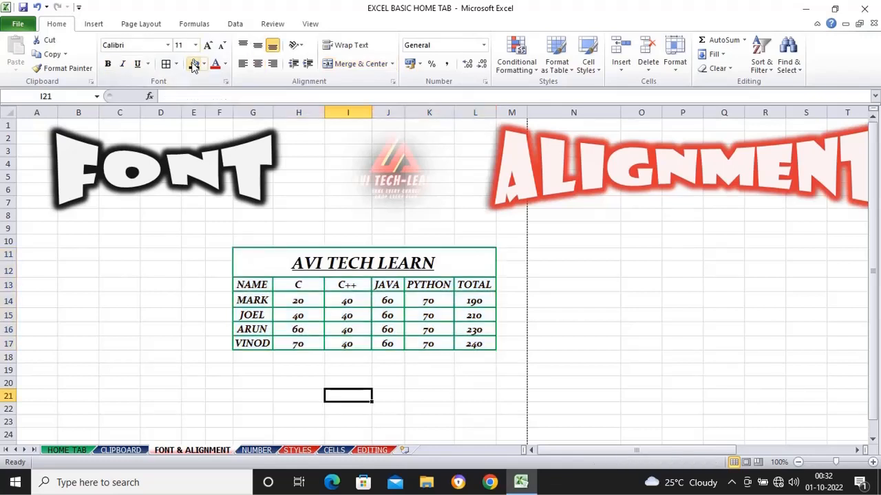
Step: Fill the merged title cell AVI TECH LEARN with the standard Orange color
left_click(255, 262)
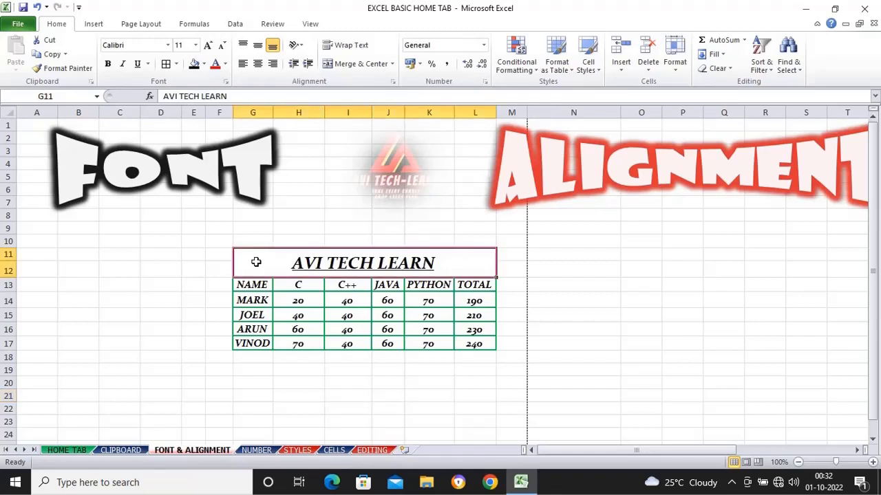
left_click(205, 64)
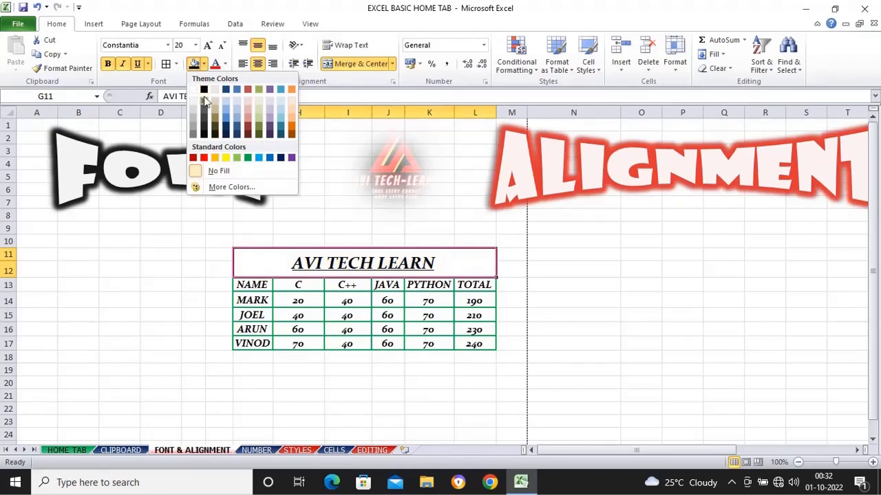
left_click(216, 159)
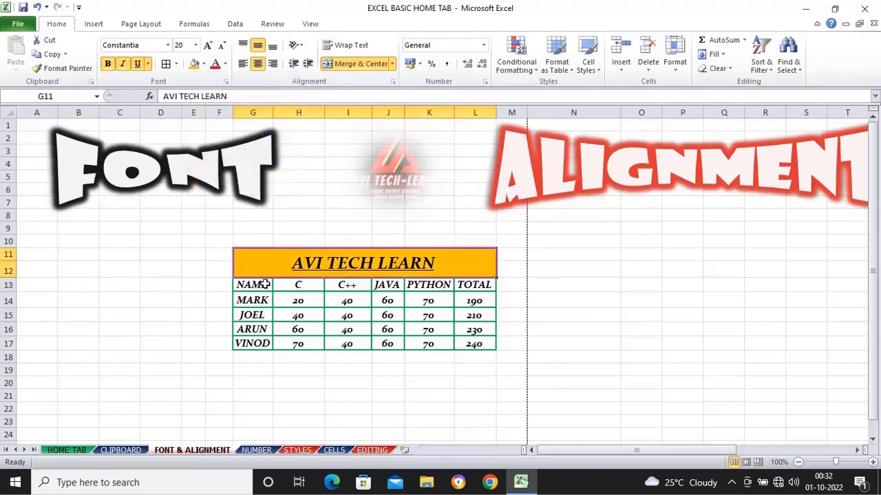
Step: Fill the header row G13:L13 with standard Dark Blue and set its font color to White
left_click_drag(265, 284, 473, 284)
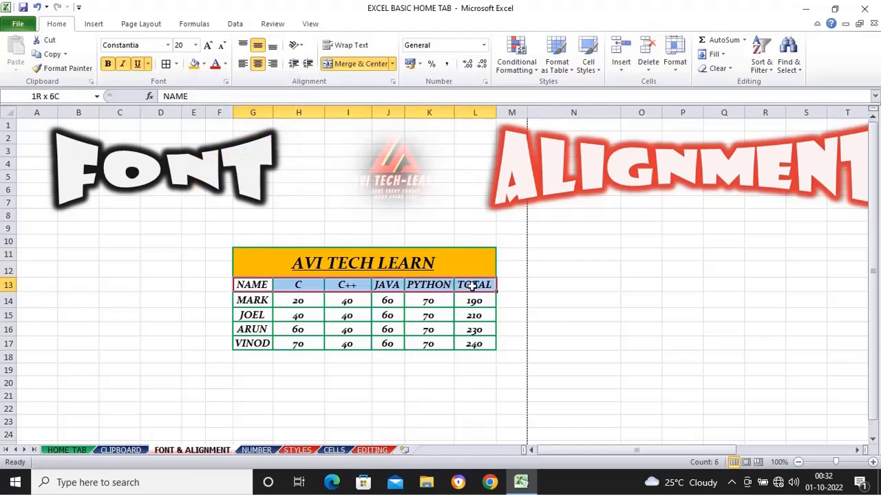
left_click(204, 64)
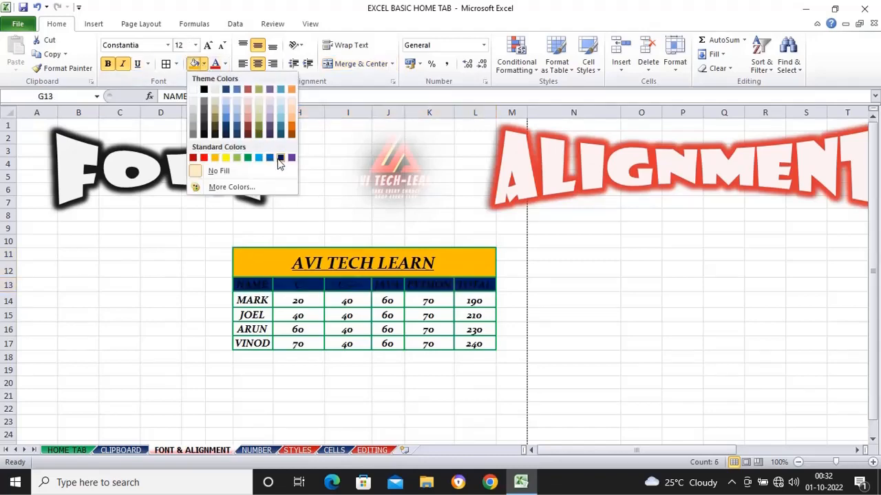
left_click(280, 158)
left_click(225, 64)
left_click(216, 104)
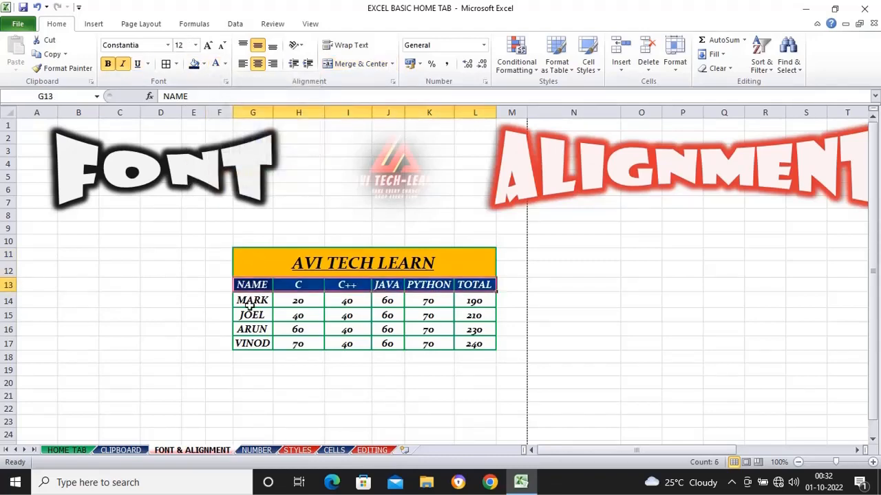
Step: Fill the name cells G14:G17 with the darker theme orange, set their font color to White and deselect them
left_click_drag(252, 301, 252, 343)
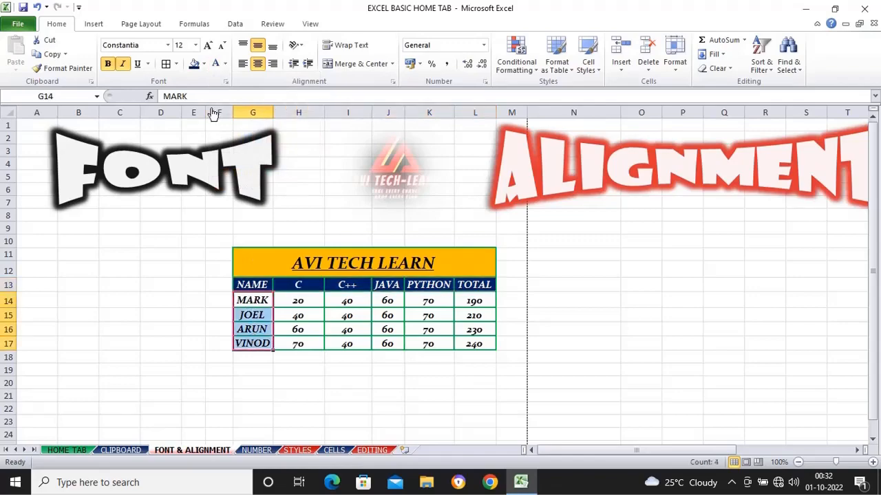
left_click(203, 64)
left_click(292, 127)
left_click(225, 64)
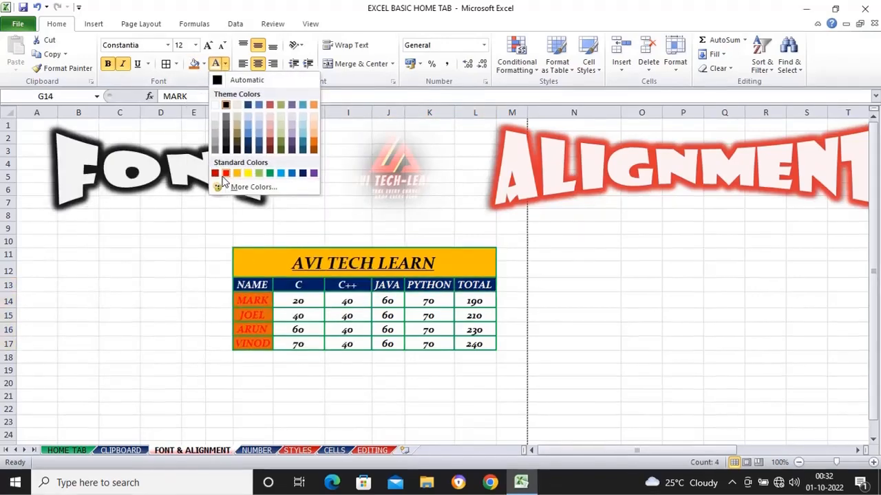
left_click(216, 104)
left_click(332, 368)
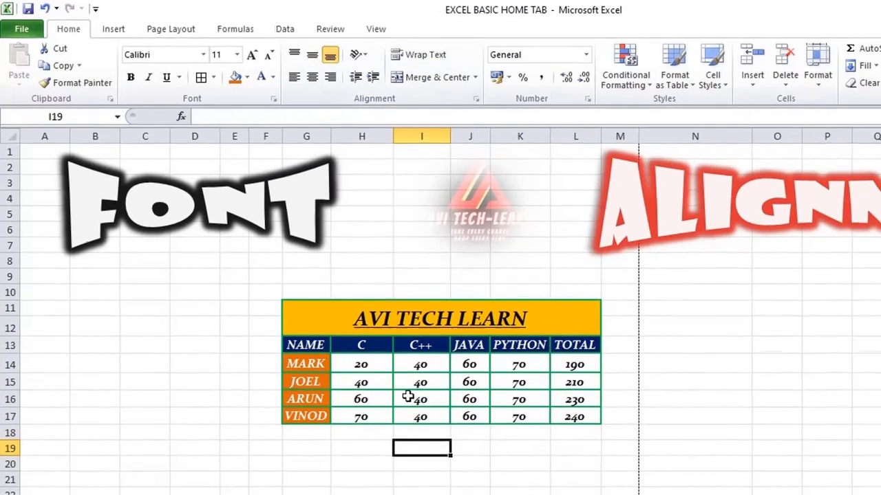
Step: Try left alignment with Top Align and Bottom Align on the marks table G11:L17, and center its text horizontally again
left_click(406, 387)
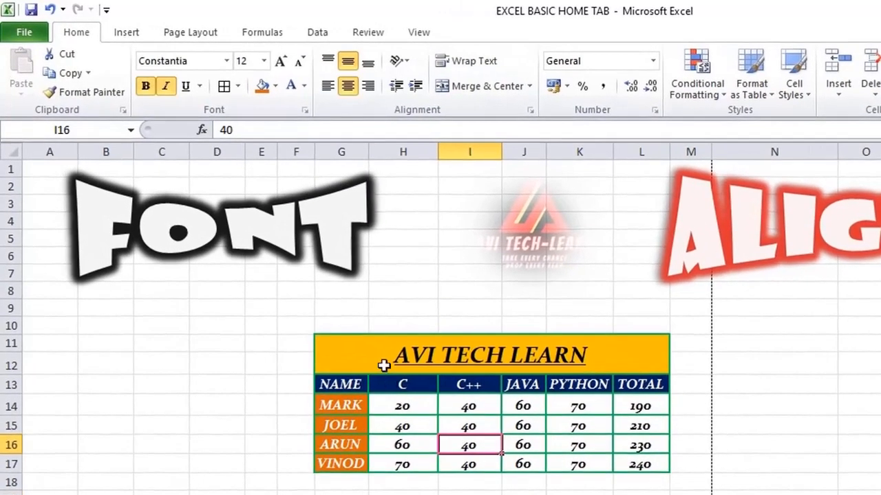
left_click_drag(350, 353, 507, 467)
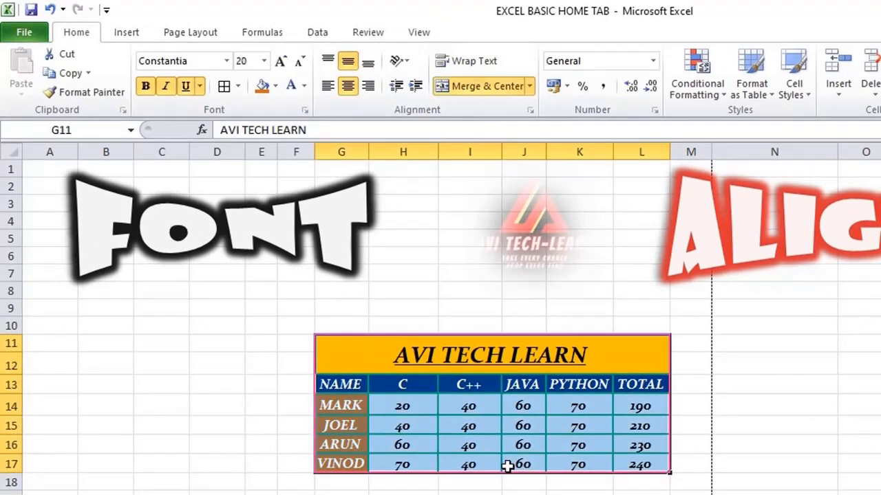
left_click(328, 88)
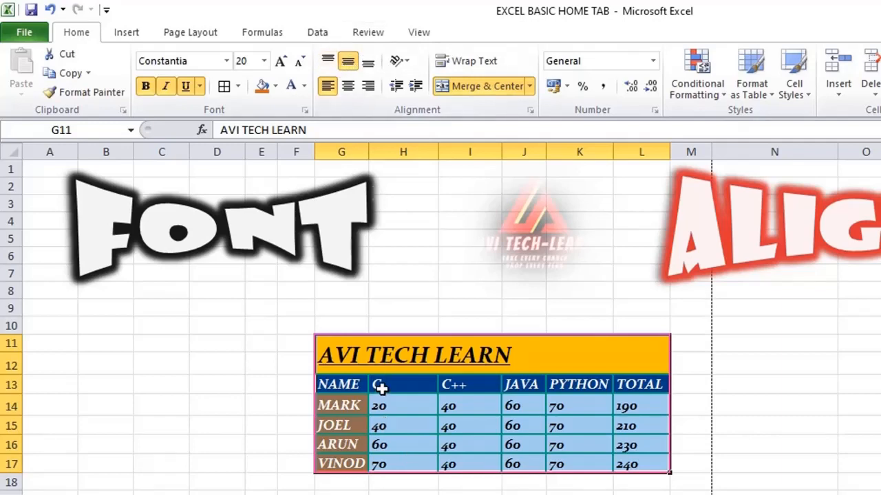
left_click(328, 62)
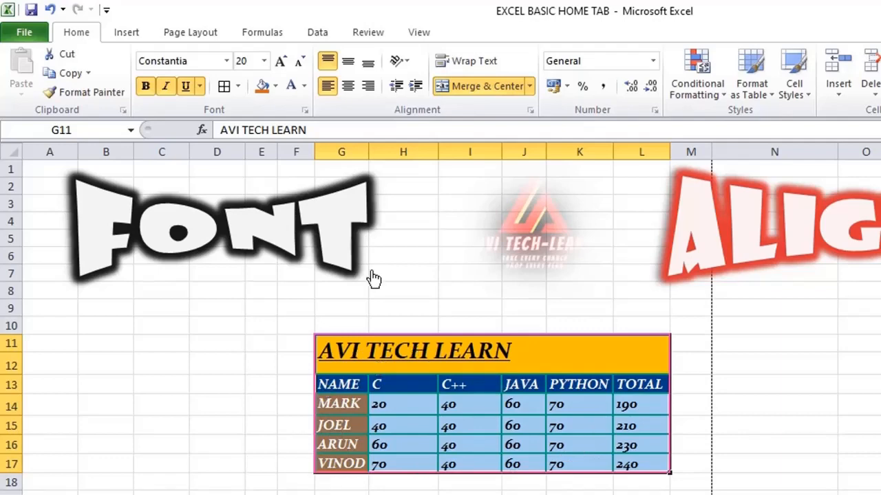
left_click(328, 62)
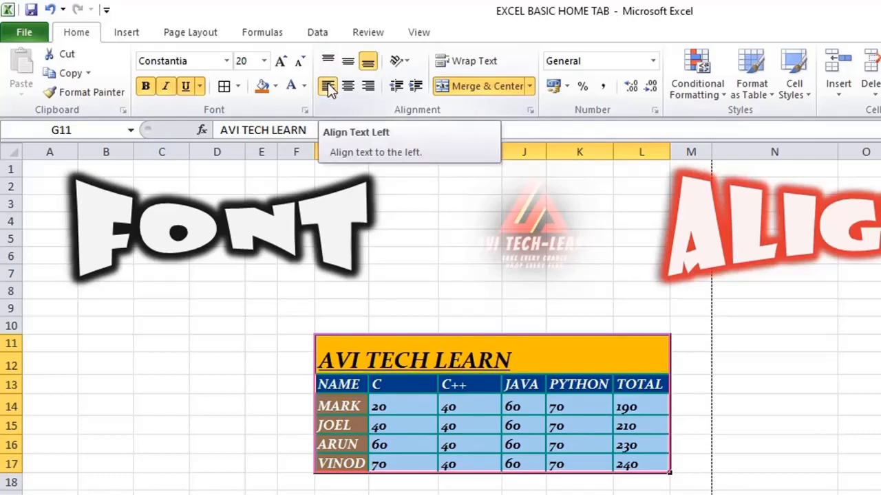
left_click(350, 90)
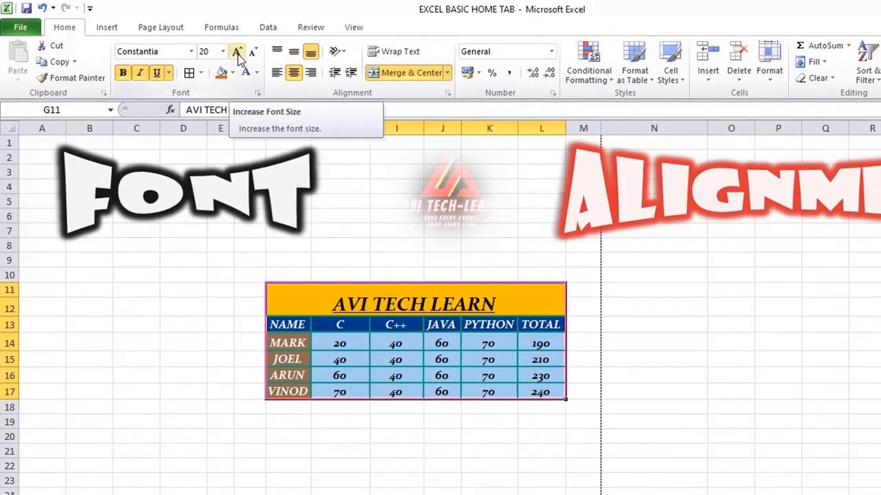
Step: Increase the marks table's font size stepwise to 24, reduce it to 22 and deselect the table
left_click(237, 55)
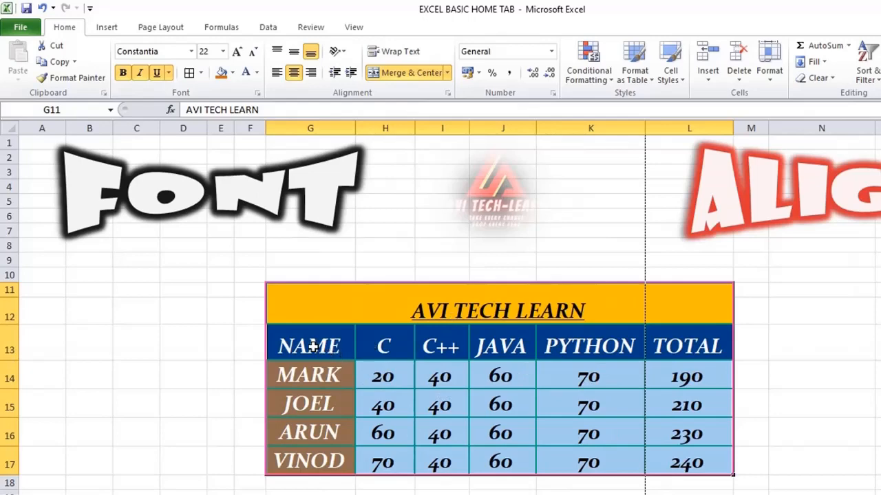
left_click_drag(315, 311, 598, 461)
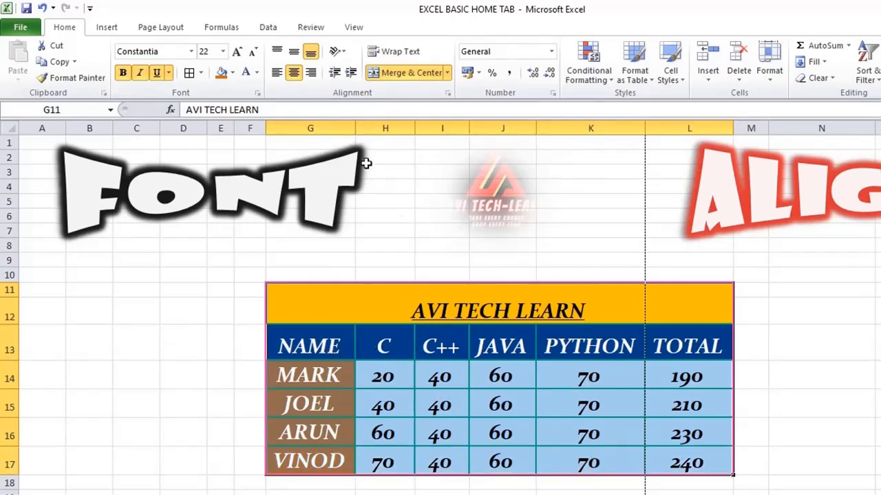
left_click(236, 54)
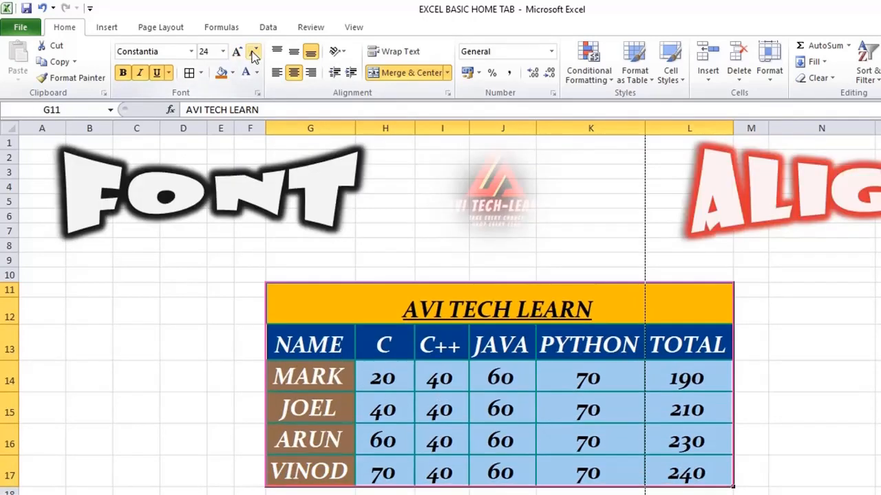
left_click(254, 55)
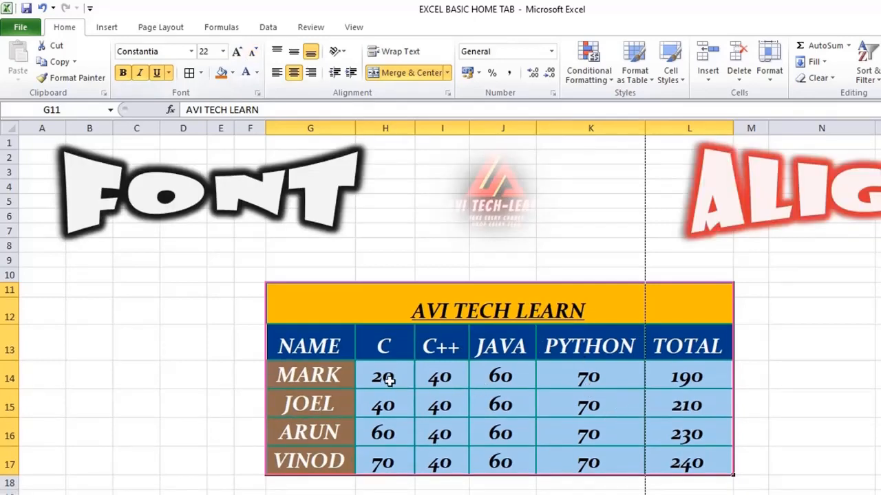
left_click(491, 417)
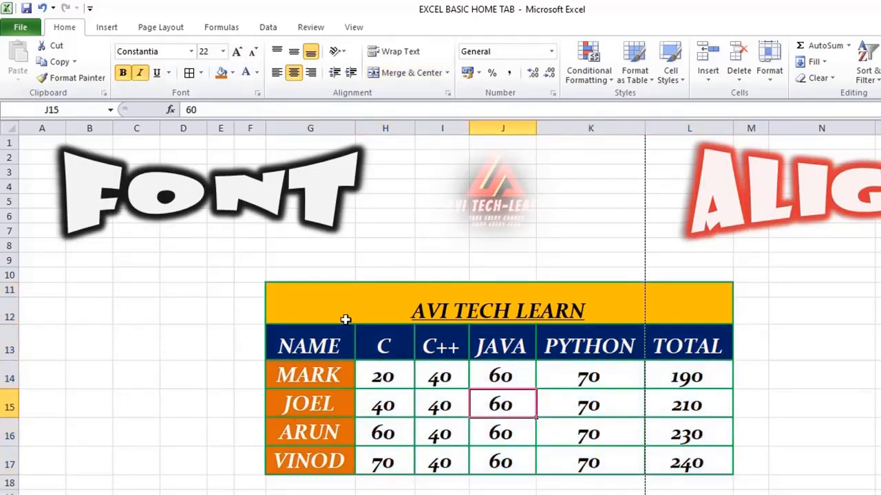
Step: Apply Middle Align to the whole marks table G11:L17
left_click_drag(340, 302, 563, 431)
left_click(464, 284)
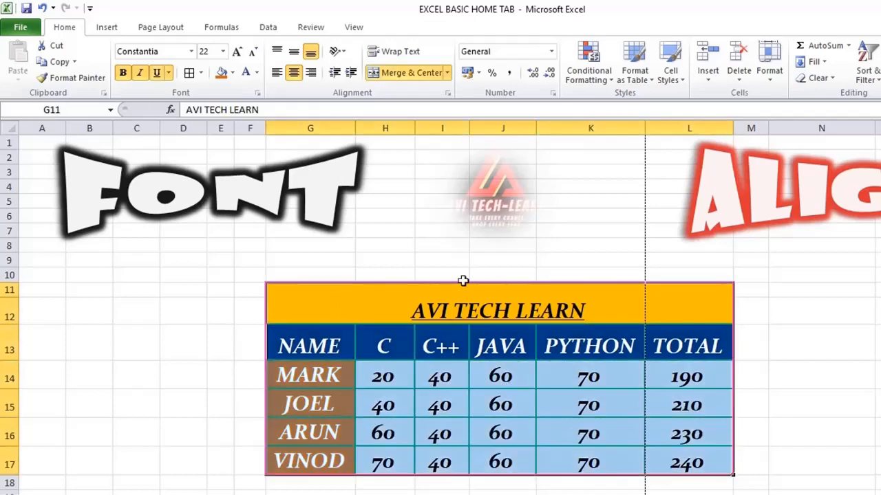
left_click(294, 55)
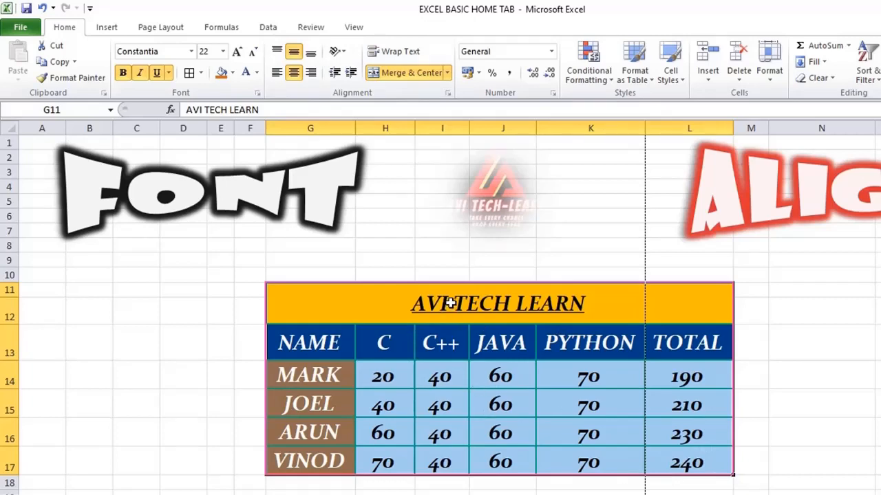
Step: Increase the marks table's font size to 24 and the title AVI TECH LEARN's font size to 28
left_click(239, 54)
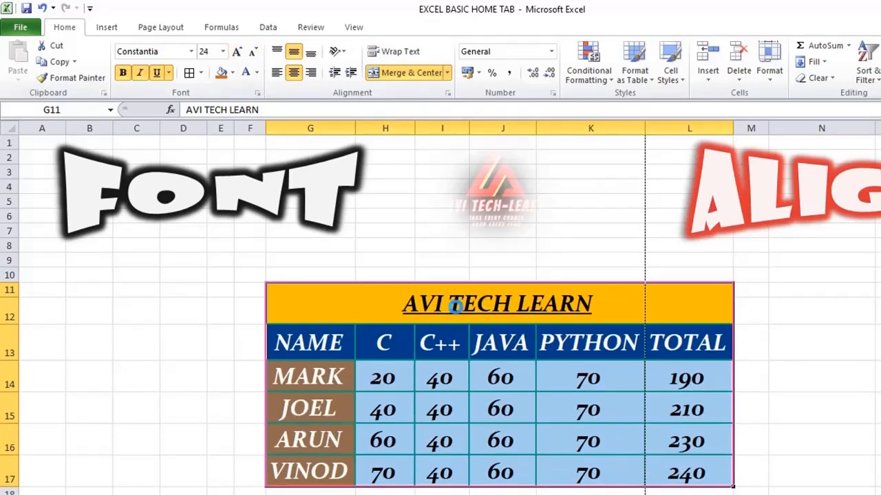
left_click(456, 306)
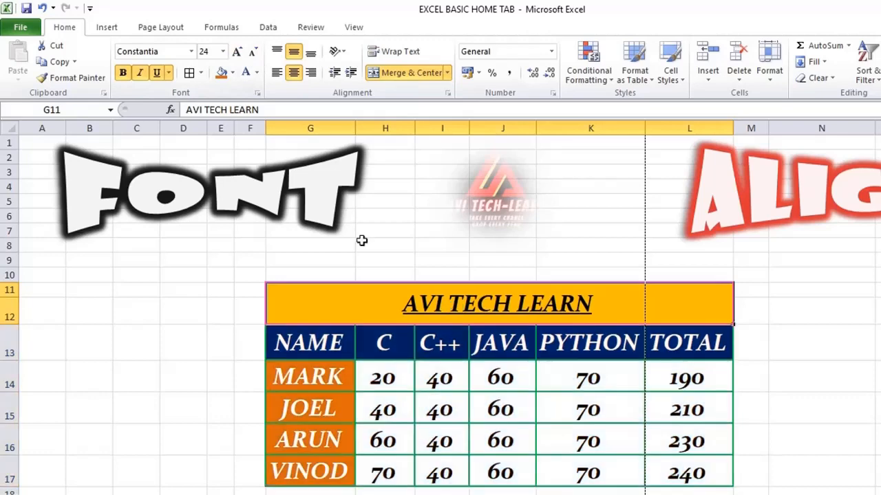
left_click(238, 54)
left_click(237, 54)
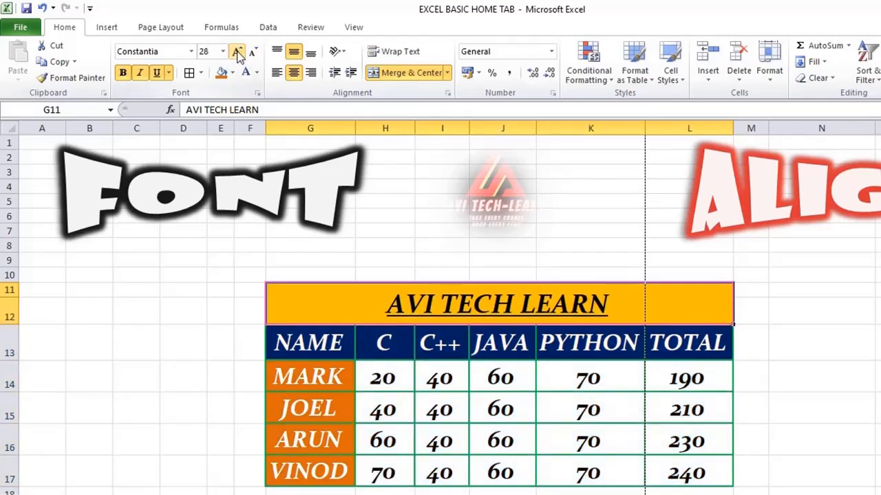
Step: Try Bottom Align and right alignment on the marks table G11:L17, and set it back to Center and Middle Align
left_click(294, 55)
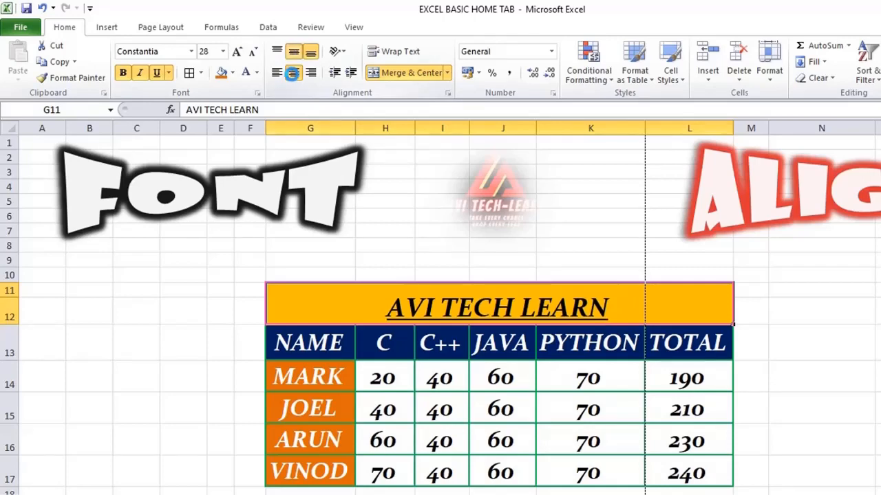
left_click(295, 55)
key("Return")
left_click_drag(314, 304, 585, 443)
left_click(310, 72)
left_click(310, 59)
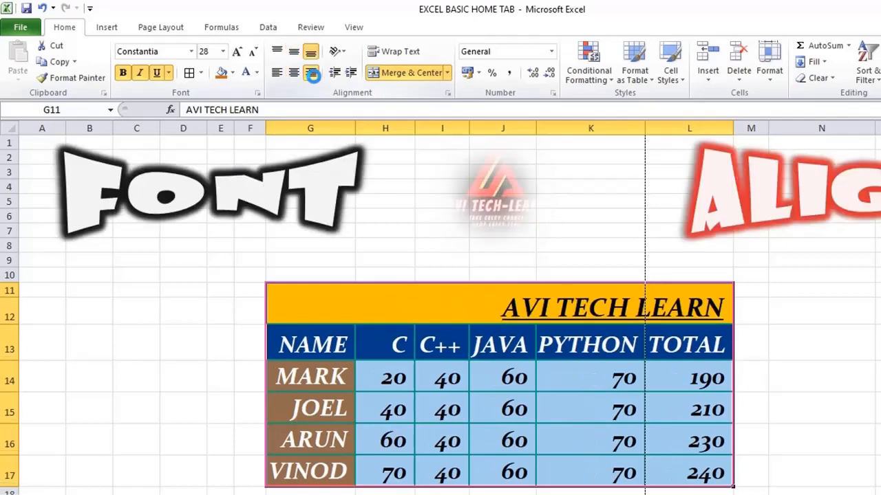
left_click(294, 73)
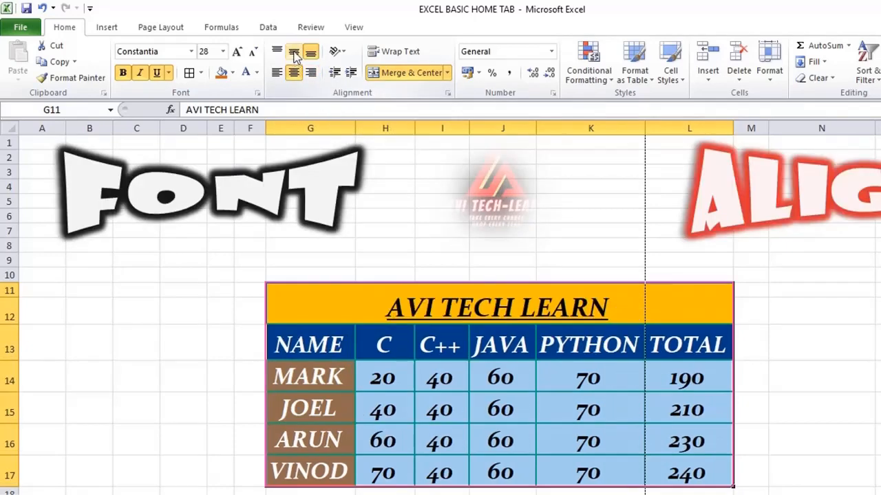
left_click(292, 51)
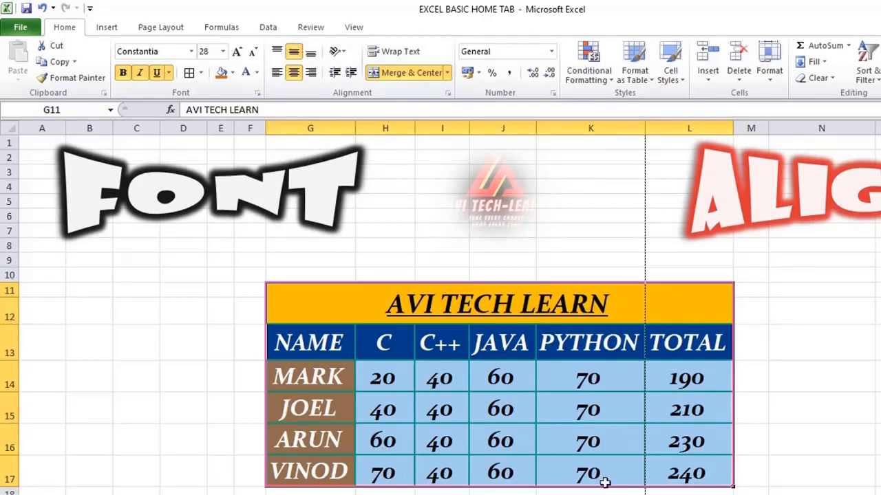
left_click(501, 409)
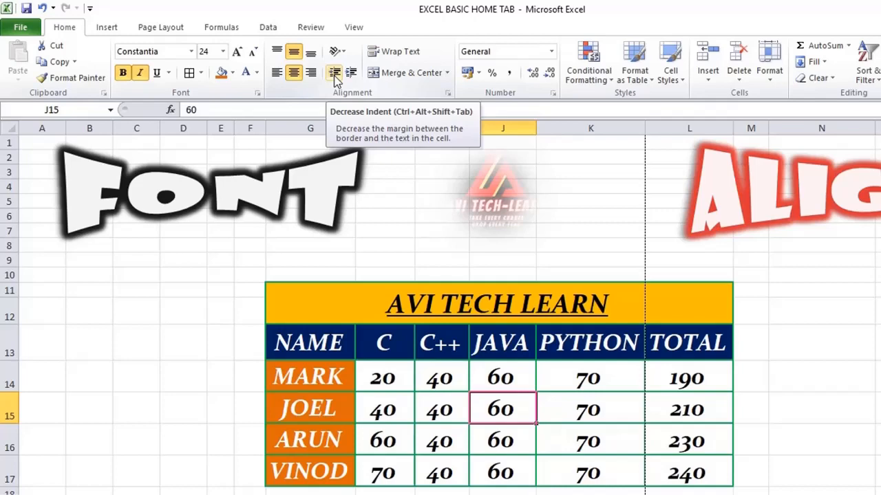
Step: Try increasing and decreasing the indent of the title AVI TECH LEARN, center it again and show the text orientation options
left_click(392, 307)
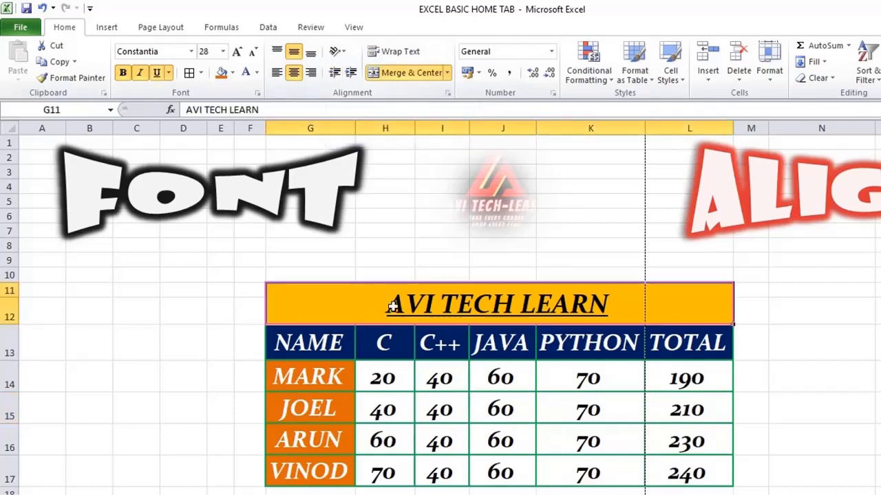
left_click(352, 73)
left_click(352, 73)
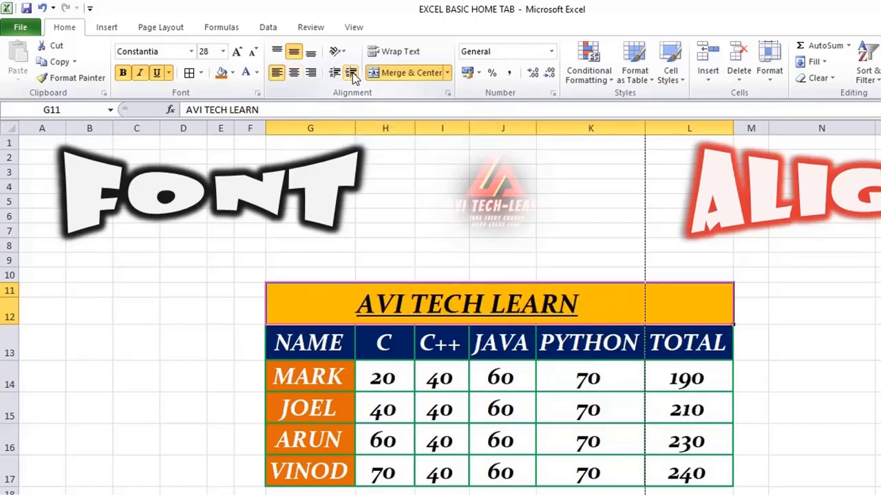
left_click(352, 73)
left_click(351, 73)
left_click(352, 73)
left_click(351, 73)
left_click(351, 73)
left_click(351, 73)
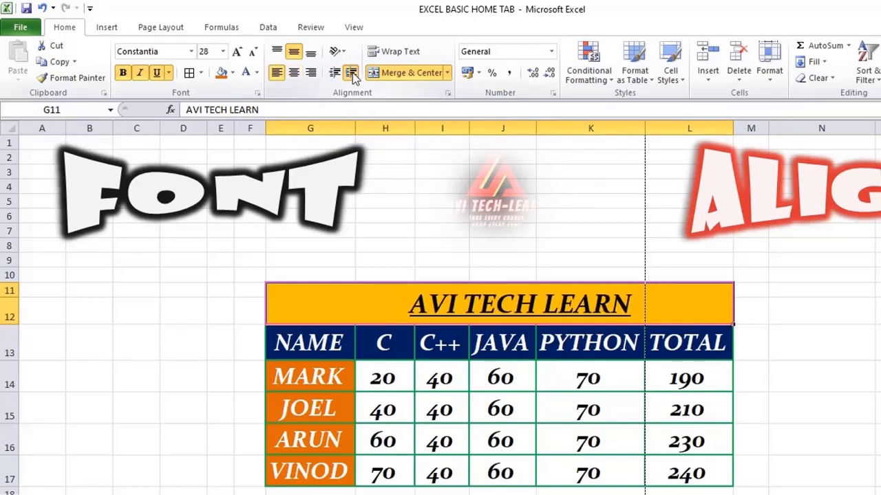
left_click(352, 73)
left_click(352, 73)
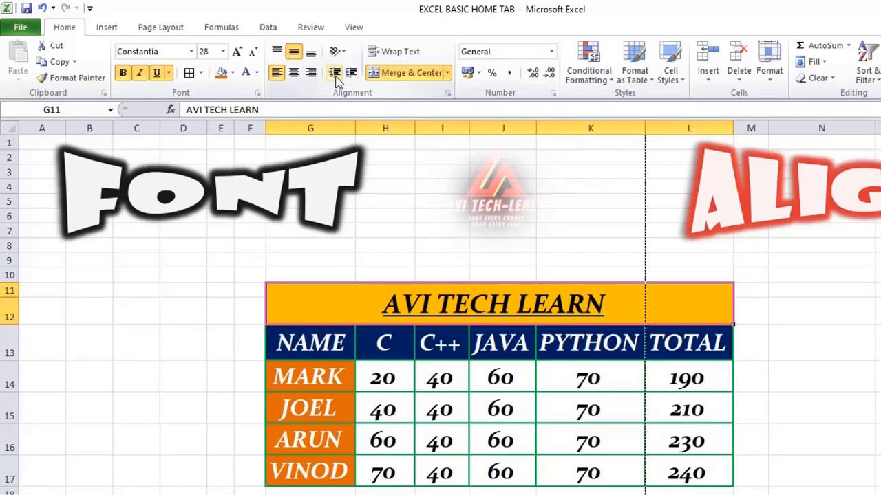
left_click(336, 75)
left_click(335, 75)
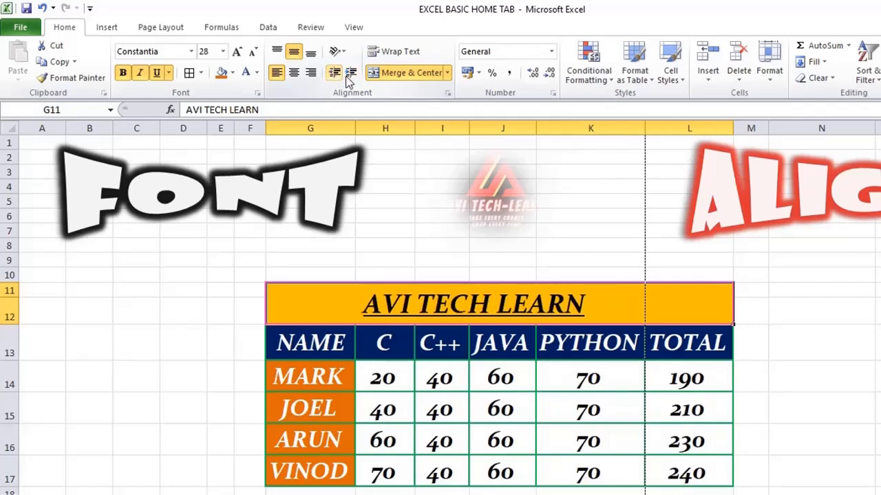
left_click(351, 73)
left_click(350, 73)
left_click(351, 73)
left_click(351, 73)
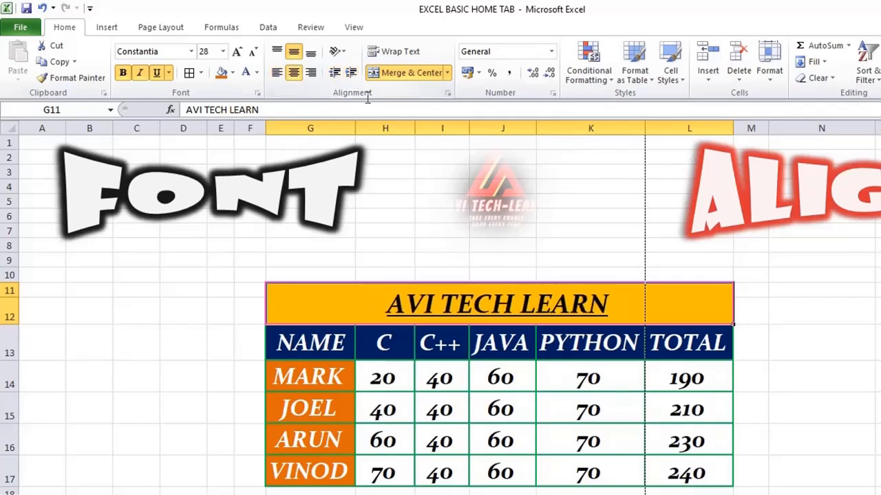
left_click(343, 53)
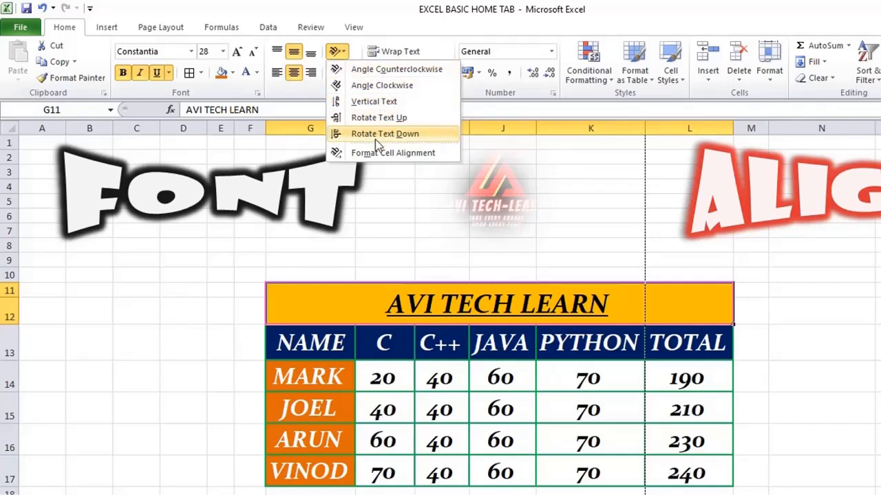
Step: Enter SUBJECTS in cell F13 and STUDENT NAME in cell E14
left_click(248, 340)
left_click_drag(248, 341, 230, 338)
type("SU")
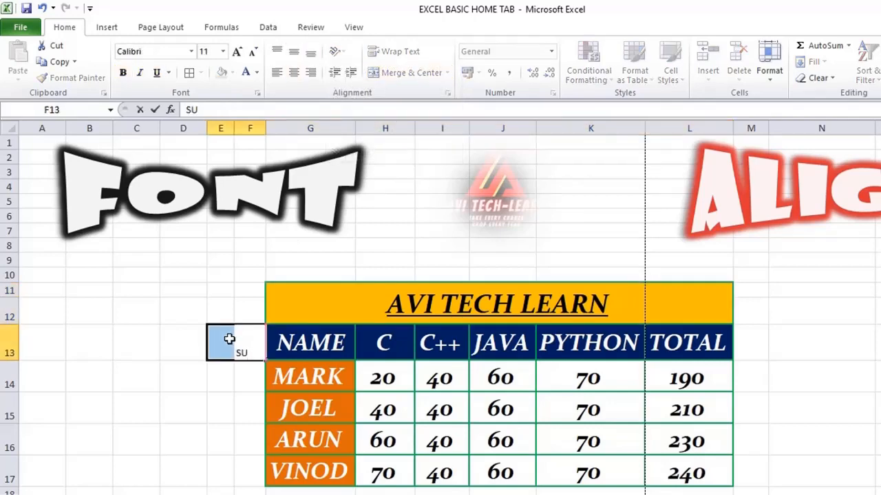
type("BJECTS")
key("Return")
left_click(220, 377)
type("STUDE")
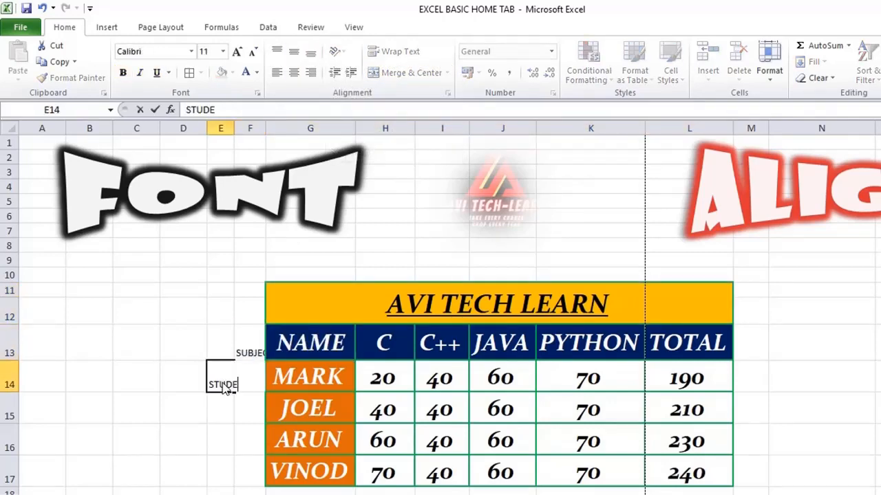
type("NT NAME")
key("Return")
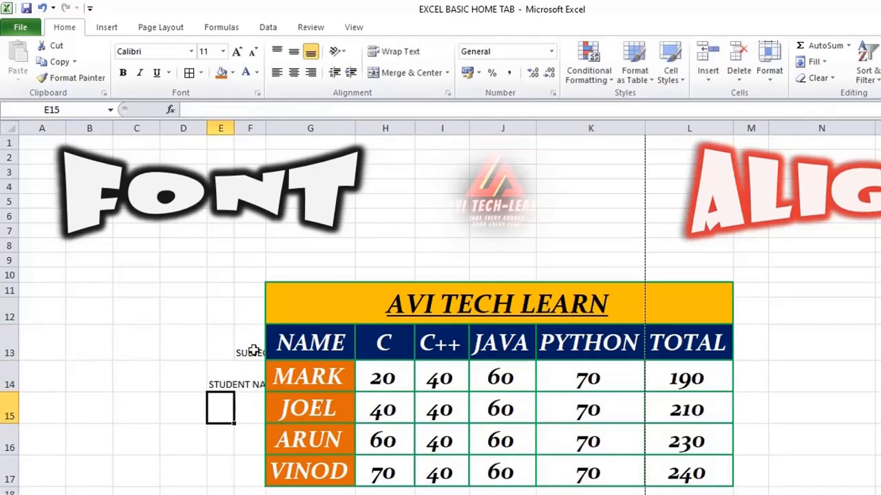
Step: Clear the NAME header from G13 and merge and center E13:G13 around SUBJECTS
left_click(308, 344)
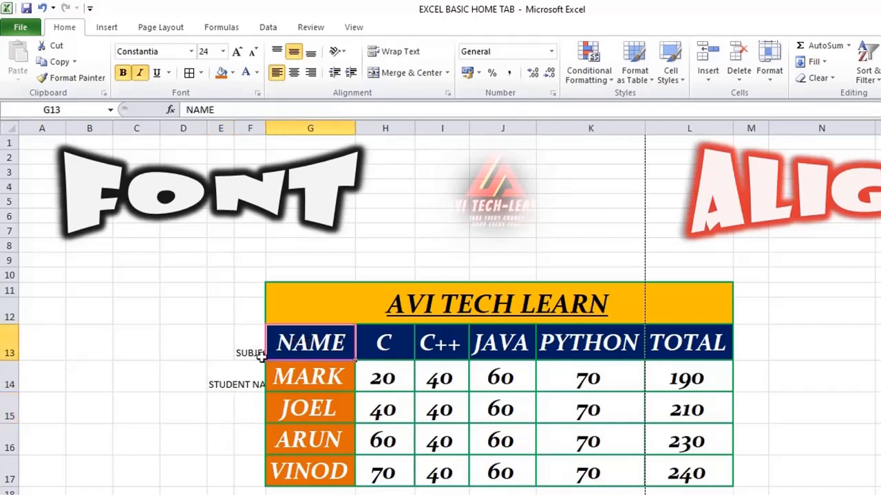
key("Delete")
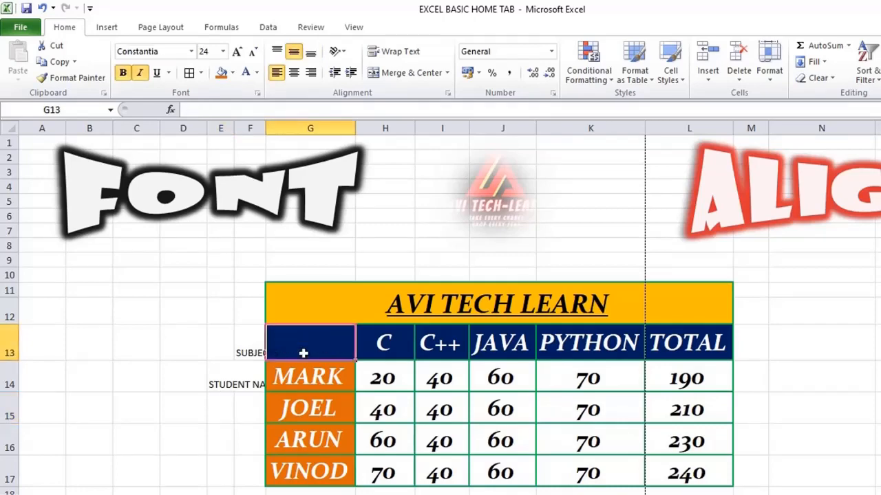
left_click(242, 356)
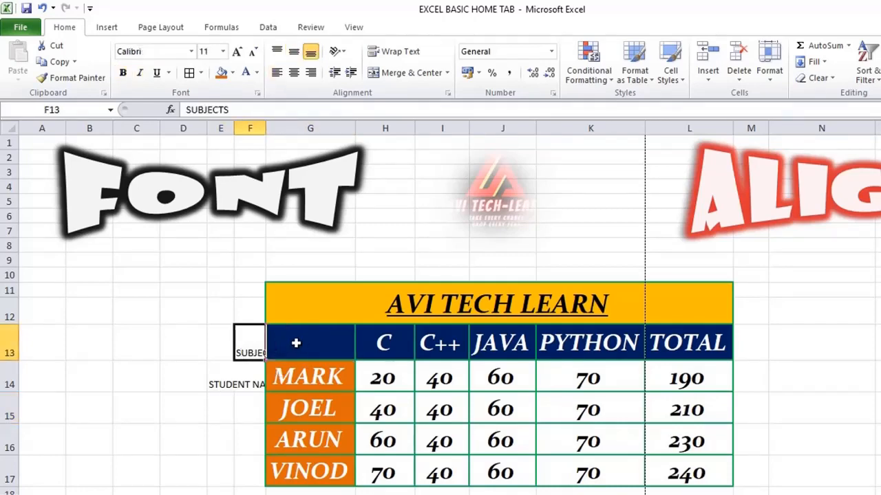
left_click(225, 398)
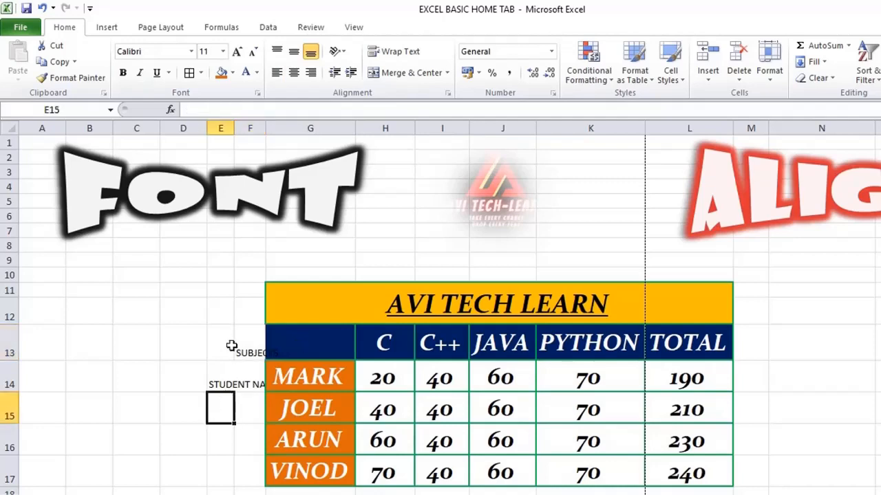
left_click(227, 345)
left_click_drag(227, 346, 297, 344)
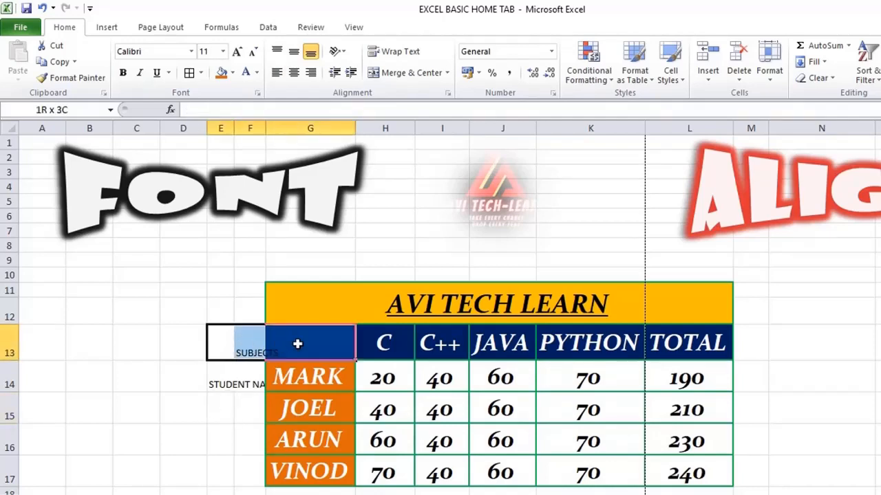
left_click(219, 403)
left_click(248, 350)
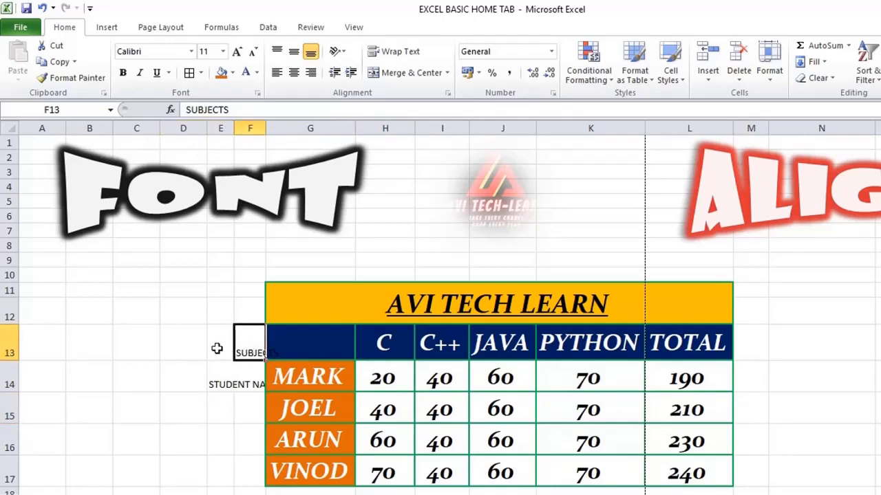
left_click_drag(216, 348, 309, 342)
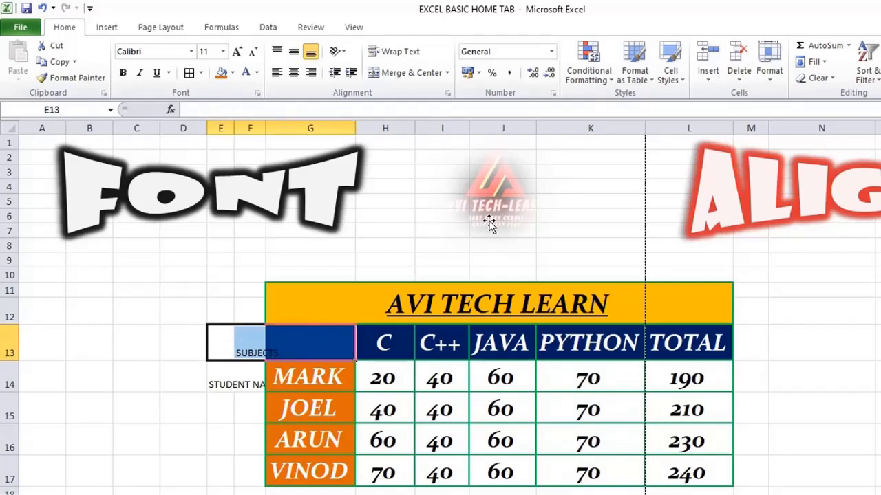
left_click(396, 73)
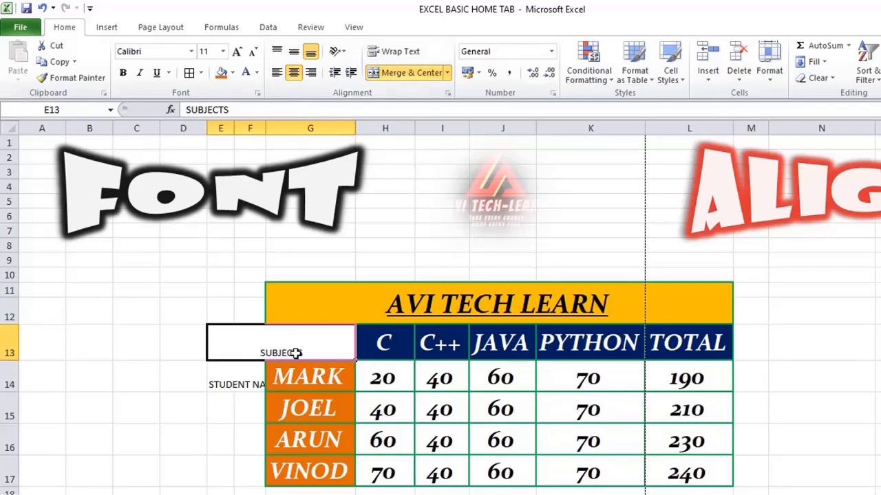
Step: Copy the formatting of header cell H13 to SUBJECTS with Format Painter and merge and center E13:G13 again
left_click(393, 347)
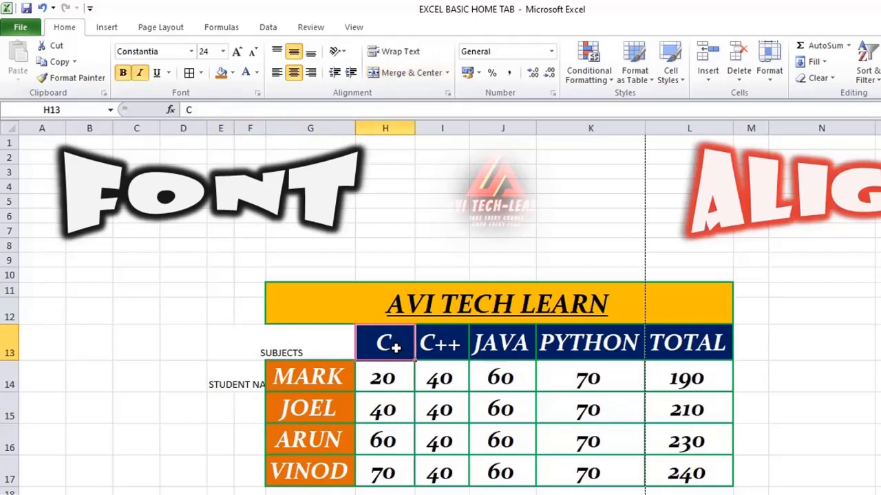
left_click(83, 79)
left_click(293, 344)
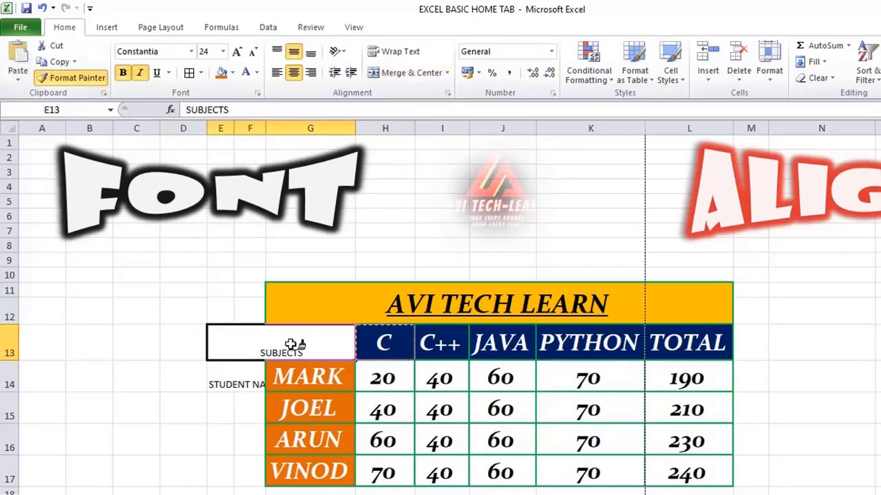
left_click(291, 346)
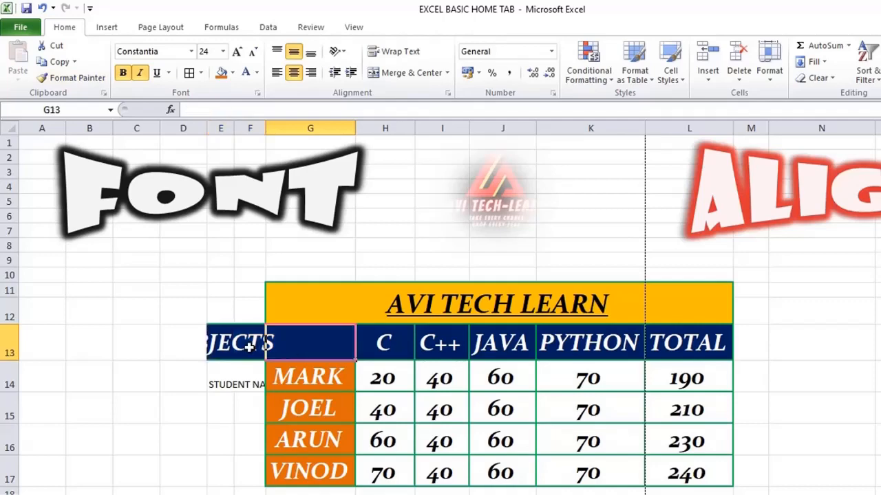
left_click_drag(231, 342, 286, 336)
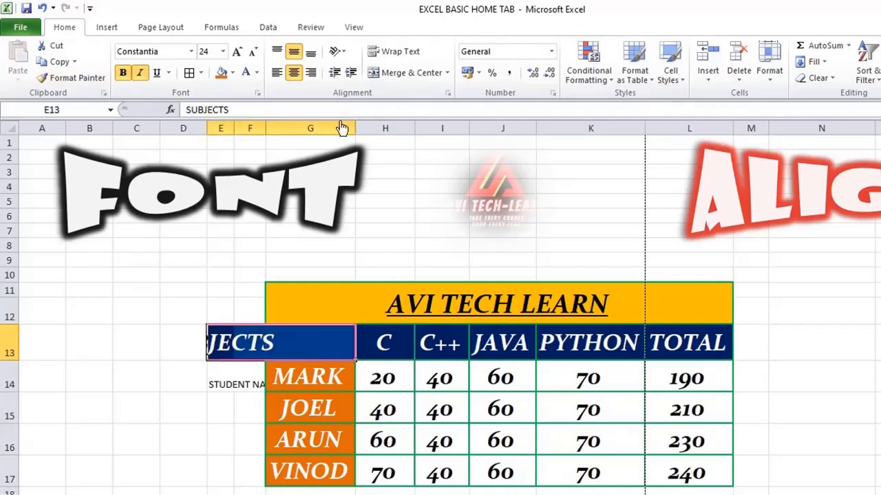
left_click(385, 73)
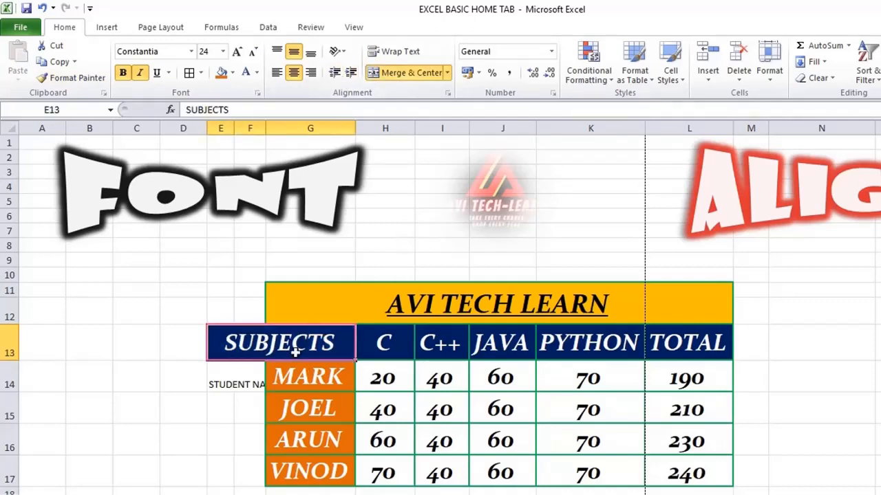
Step: Merge and center E14:F17 around STUDENT NAME and collapse columns C and D to zero width
left_click_drag(214, 372, 249, 461)
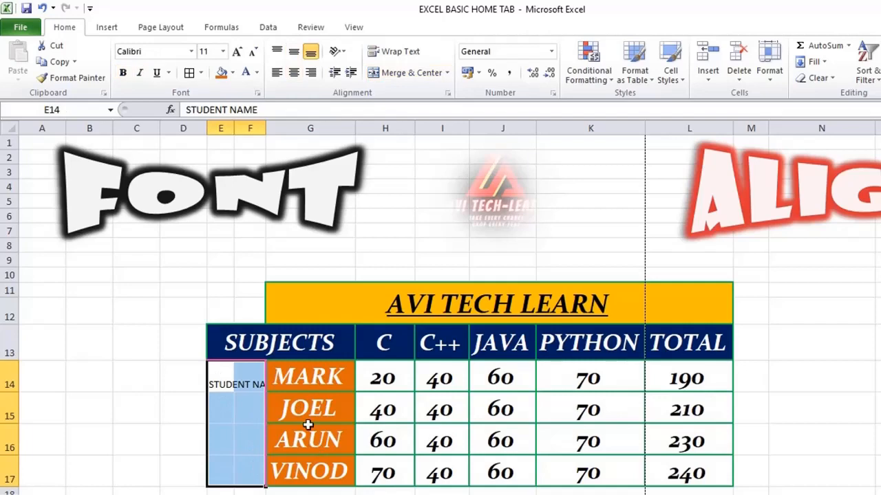
left_click(394, 73)
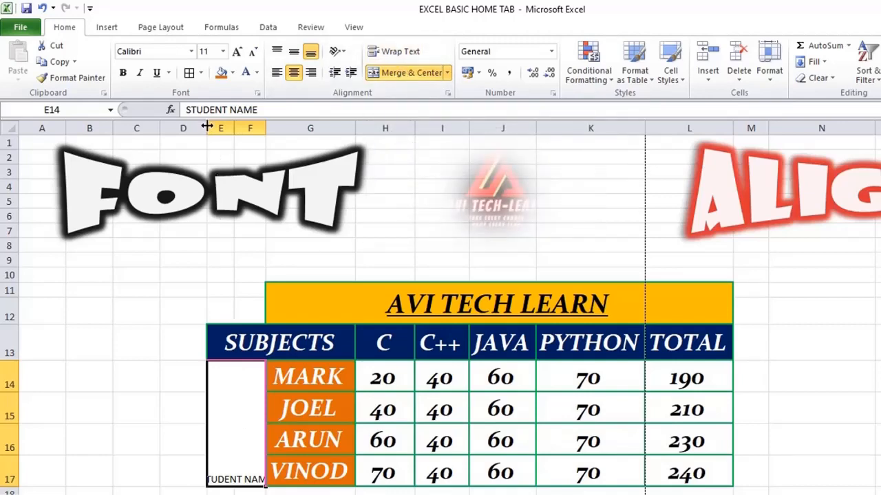
left_click_drag(206, 128, 114, 128)
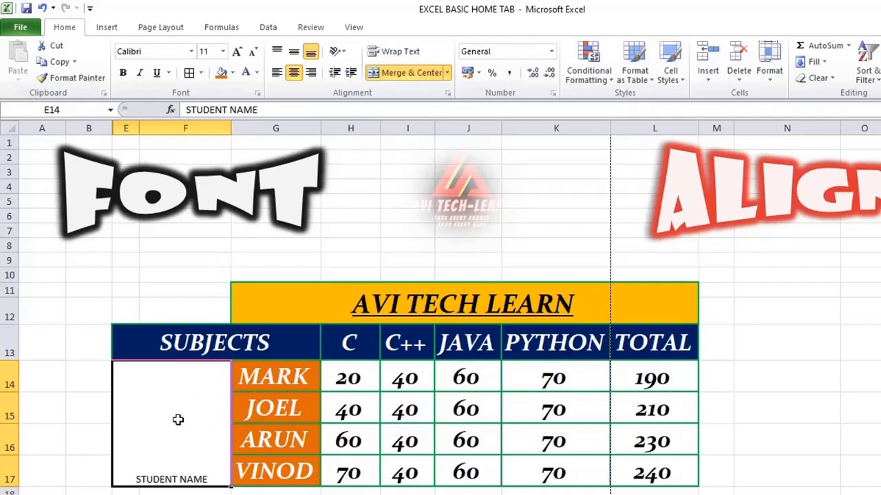
Step: Undo the widening of column F and turn on Wrap Text for the merged STUDENT NAME cell
key("ctrl+z")
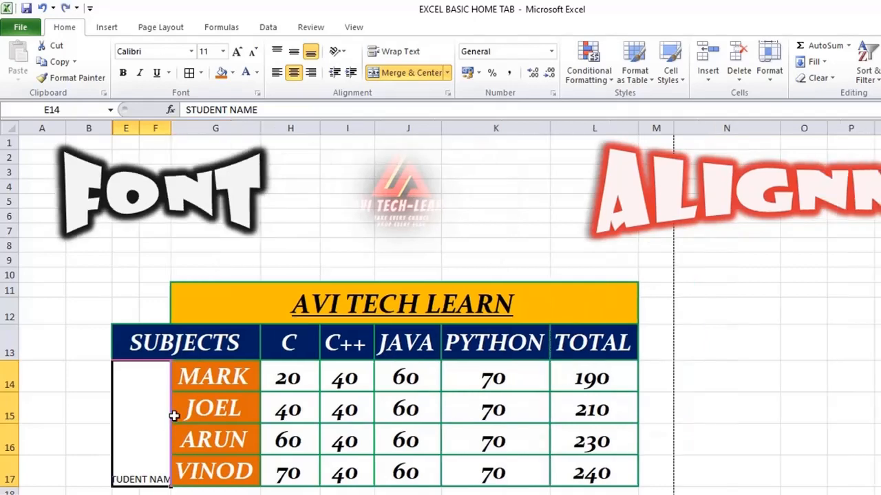
left_click(394, 53)
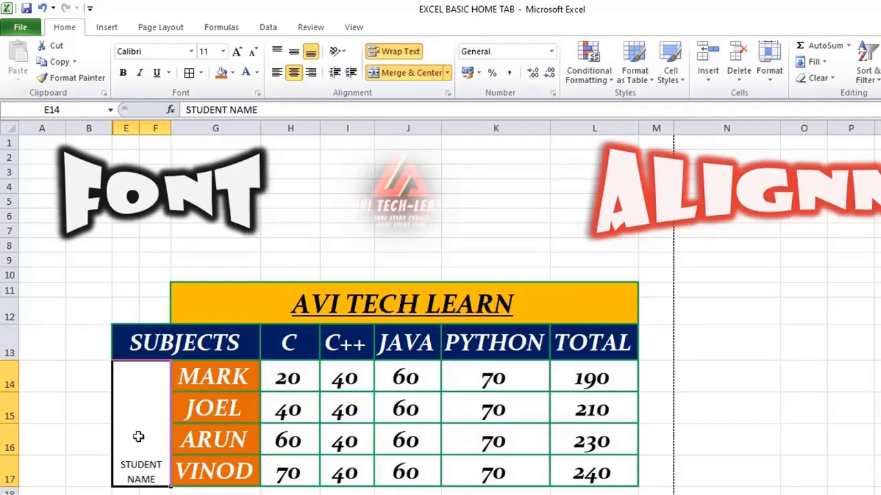
Step: Middle-align the merged STUDENT NAME cell, try the Angle Clockwise orientation on it, and settle on Vertical Text
left_click(294, 55)
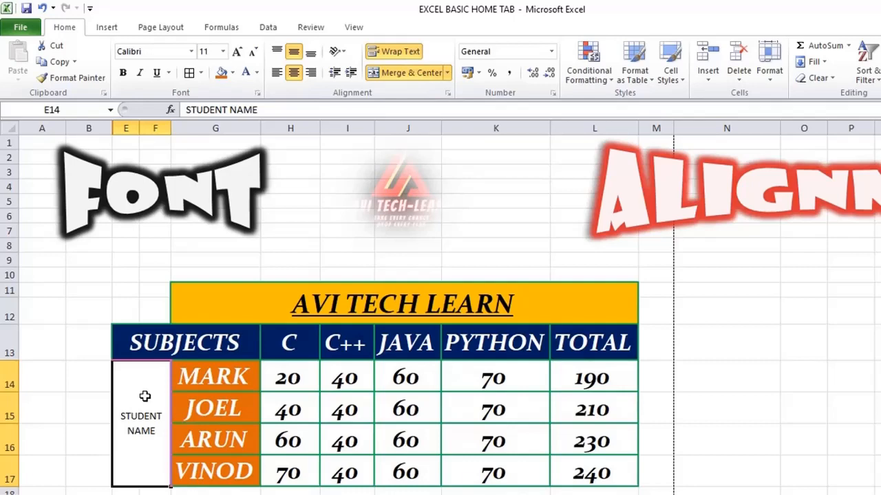
left_click(344, 53)
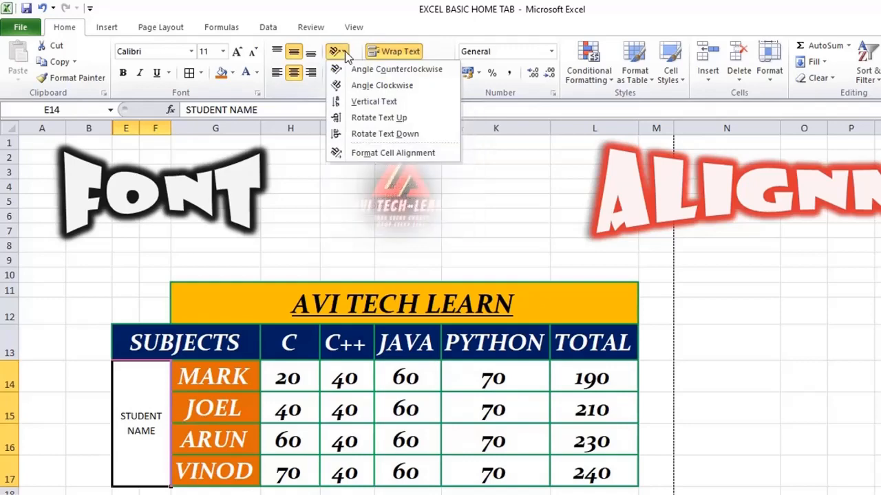
left_click(358, 87)
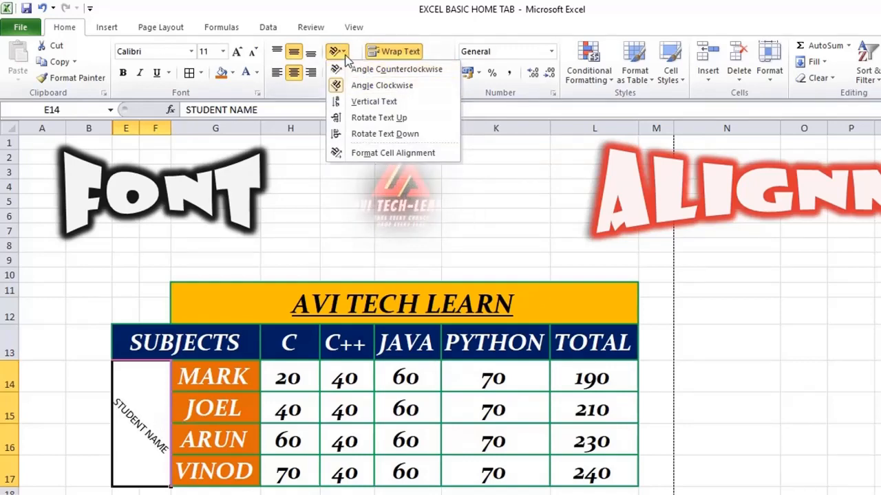
left_click(360, 102)
key("ctrl+z")
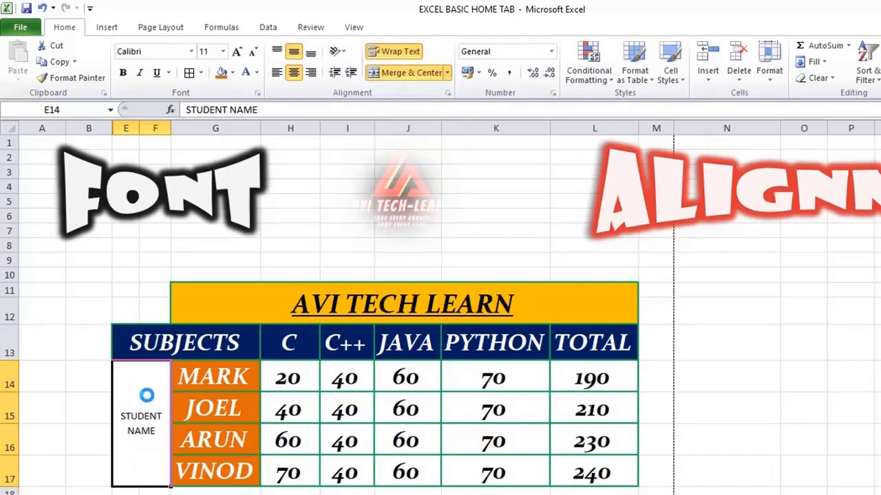
key("ctrl+y")
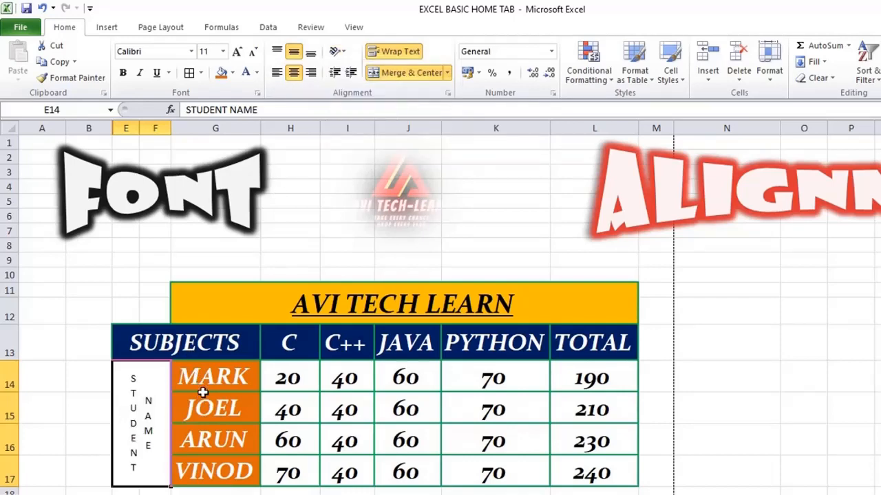
Step: Copy the formatting of the MARK cell to STUDENT NAME with Format Painter and merge and center E14:F17 again
left_click(206, 376)
left_click(77, 78)
left_click(168, 404)
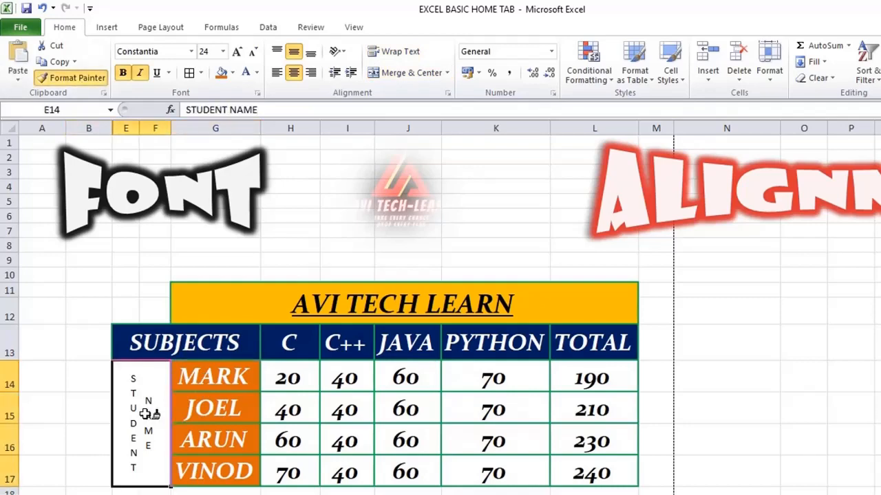
left_click(503, 311)
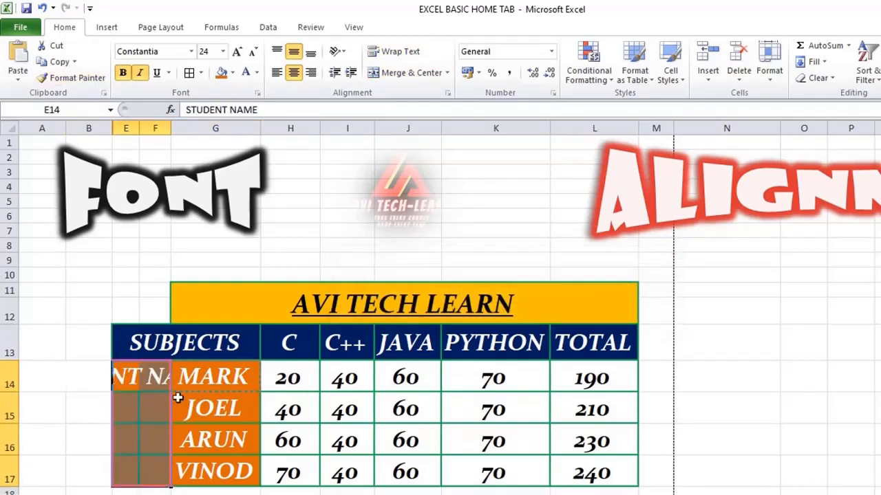
left_click(146, 407)
left_click_drag(132, 377, 152, 477)
left_click(409, 71)
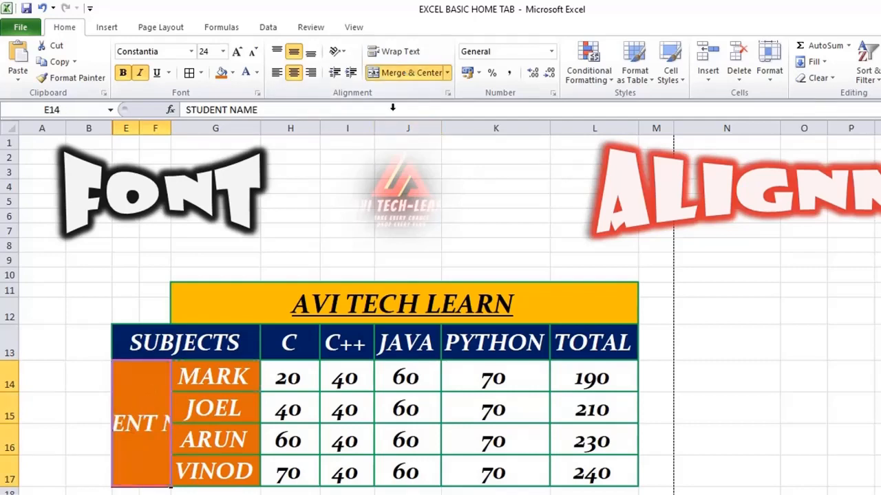
Step: Set the merged STUDENT NAME cell to Vertical Text with Wrap Text on and reduce its font size to 8
left_click(338, 52)
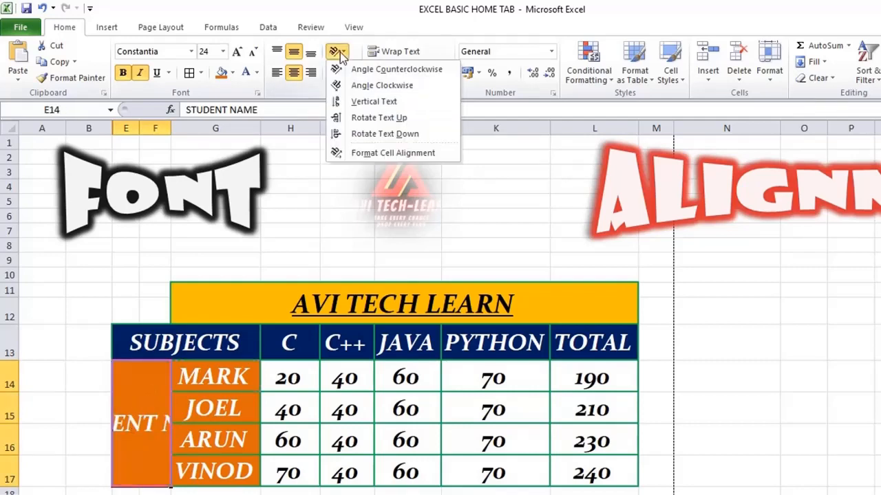
left_click(357, 103)
left_click(253, 53)
left_click(254, 53)
left_click(253, 53)
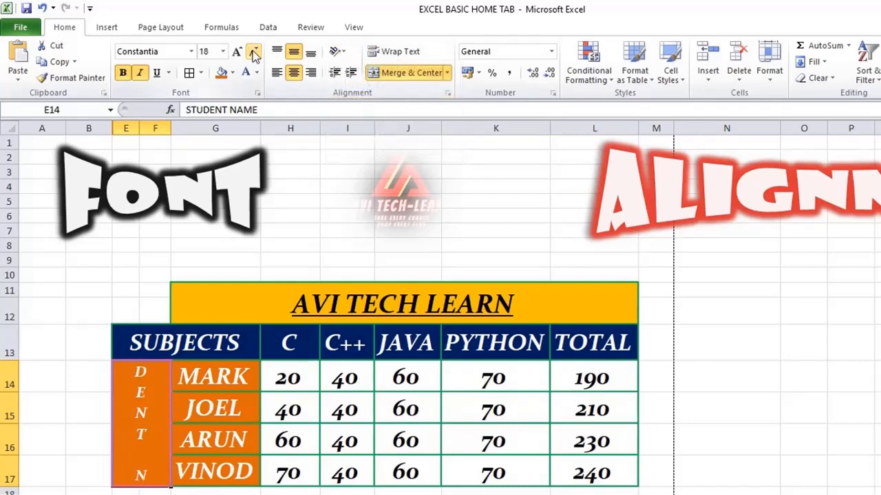
left_click(253, 53)
left_click(253, 53)
left_click(253, 53)
left_click(253, 53)
left_click(253, 53)
left_click(253, 53)
left_click(253, 53)
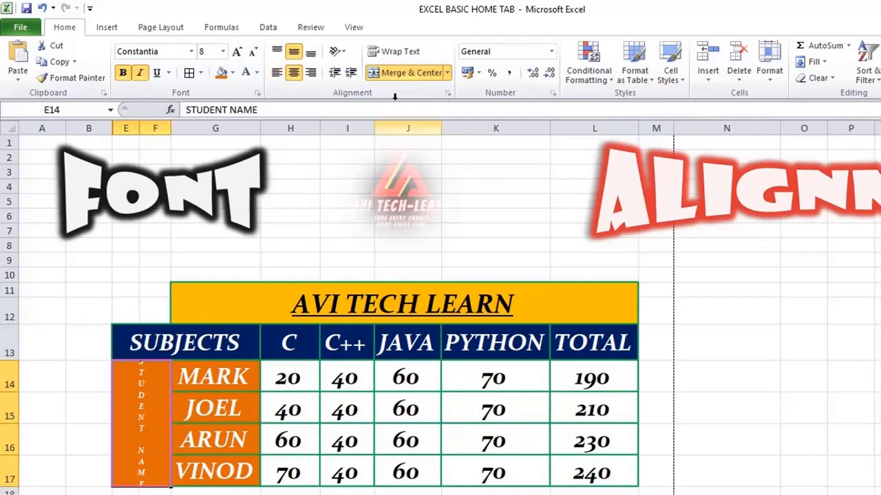
left_click(403, 57)
Step: Enlarge the STUDENT NAME text to font size 12 and change its font color to black
left_click(237, 53)
left_click(237, 53)
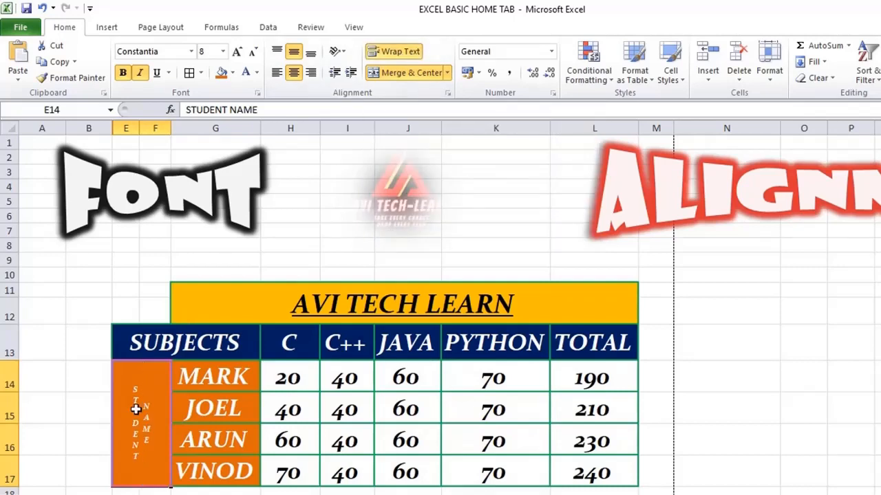
left_click(237, 53)
left_click(237, 53)
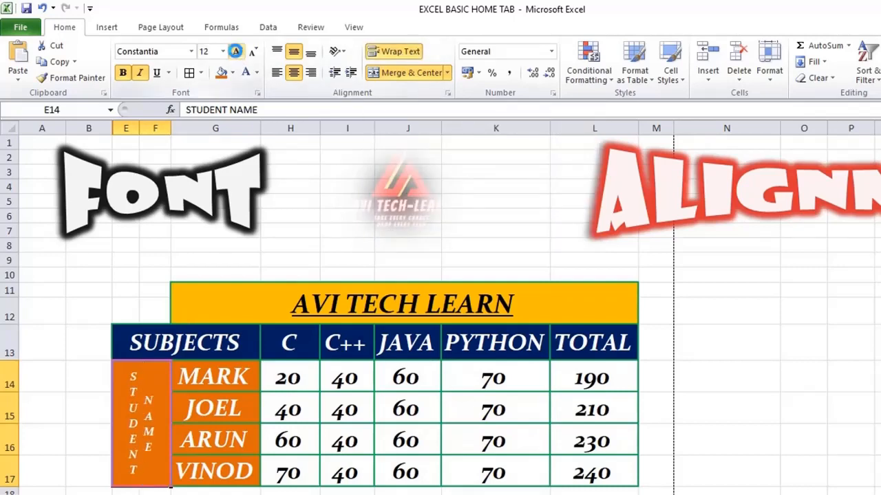
left_click(237, 53)
left_click(253, 53)
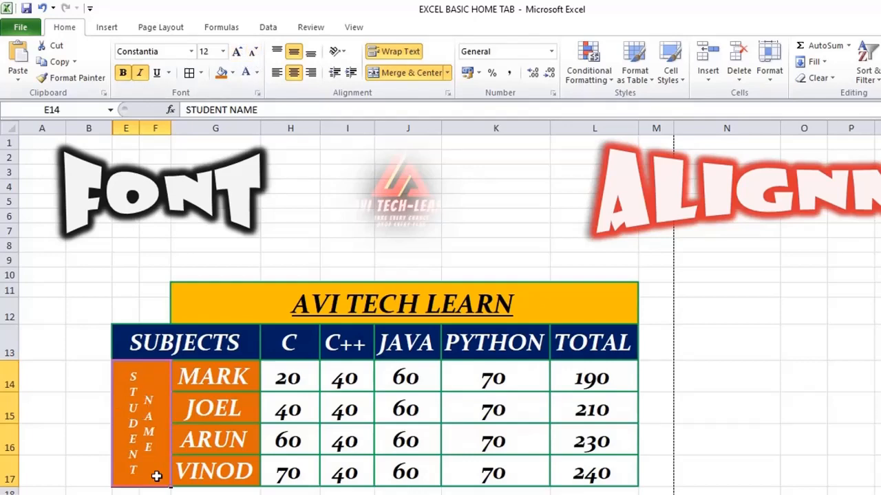
left_click(256, 73)
left_click(257, 122)
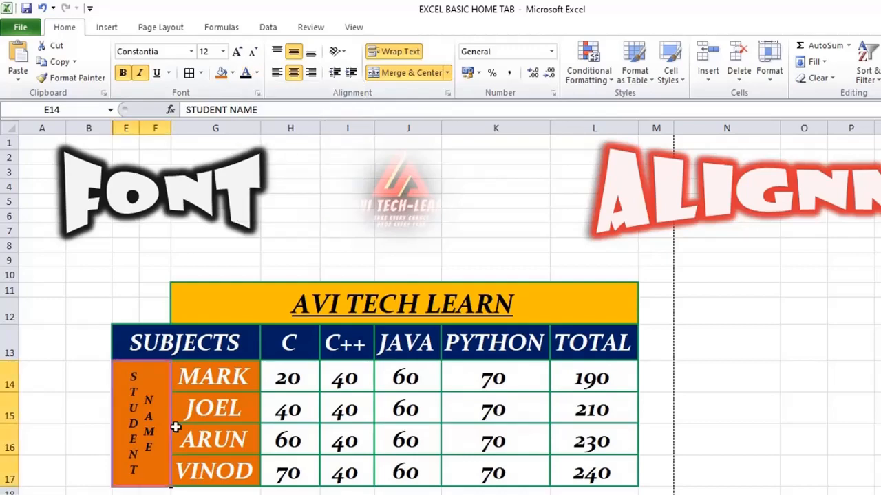
Step: Merge and center the AVI TECH LEARN title across E11:L12 so that it spans the full table width
left_click_drag(126, 293, 197, 311)
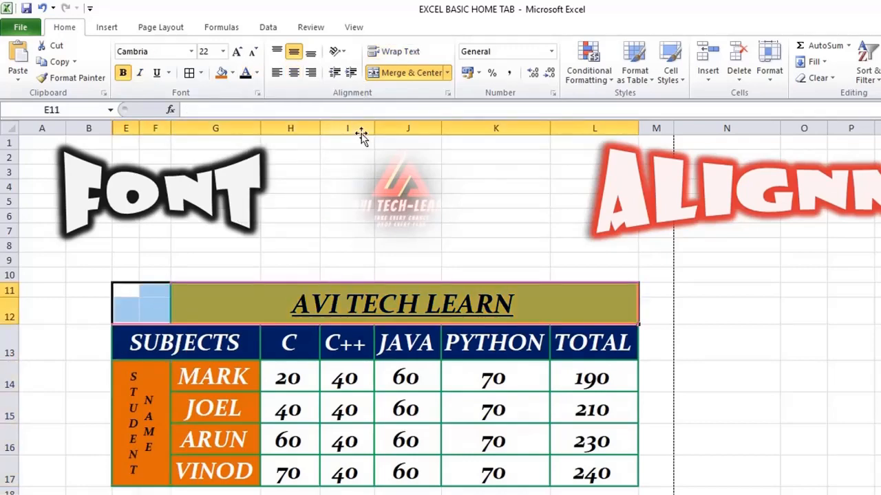
left_click(396, 73)
left_click(418, 404)
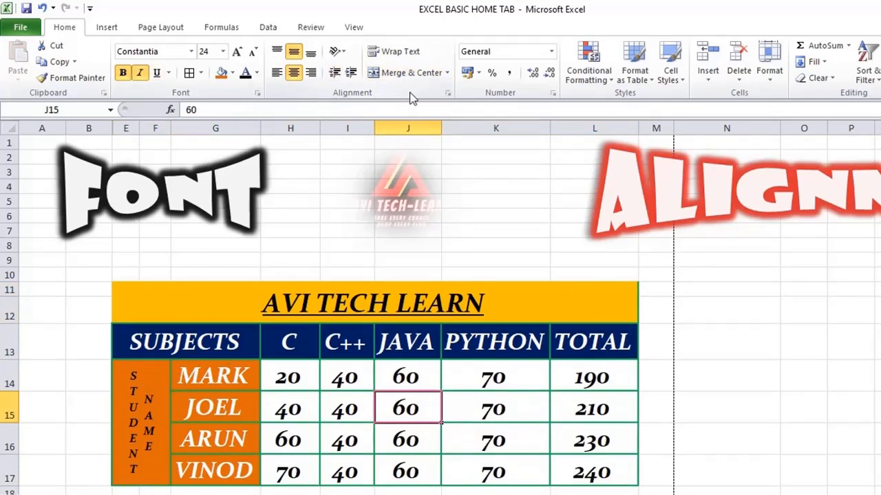
left_click(410, 377)
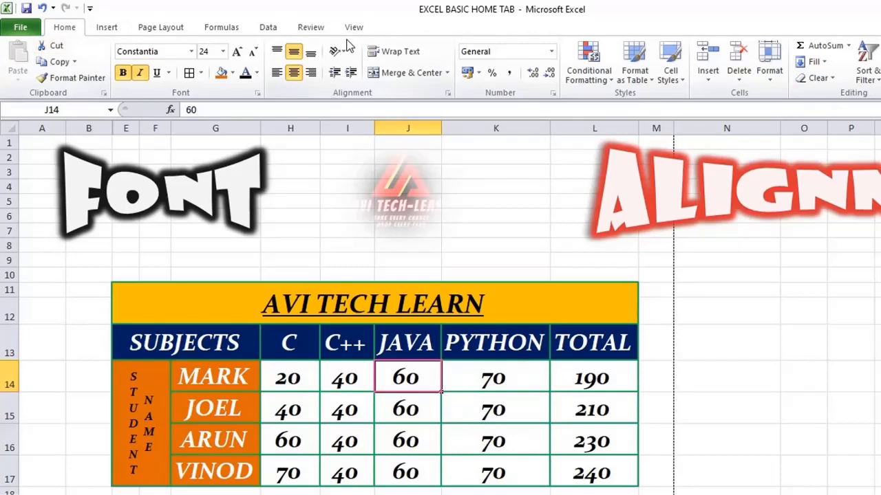
left_click(409, 410)
left_click(490, 410)
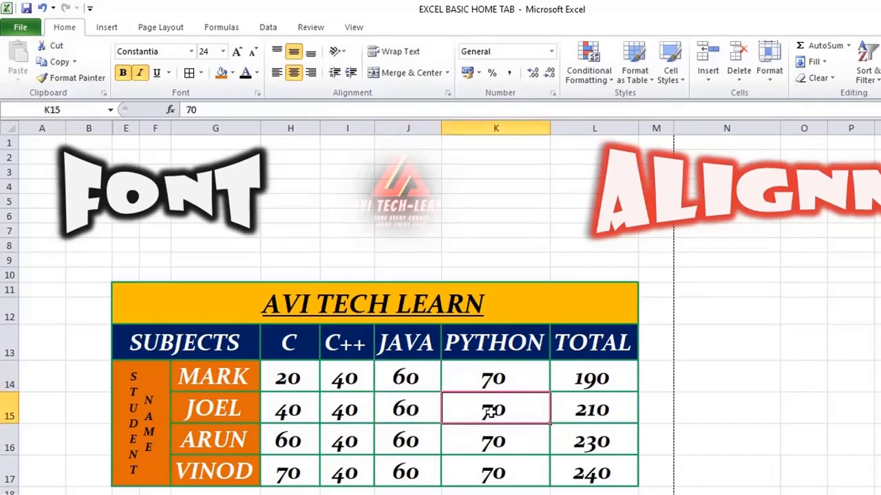